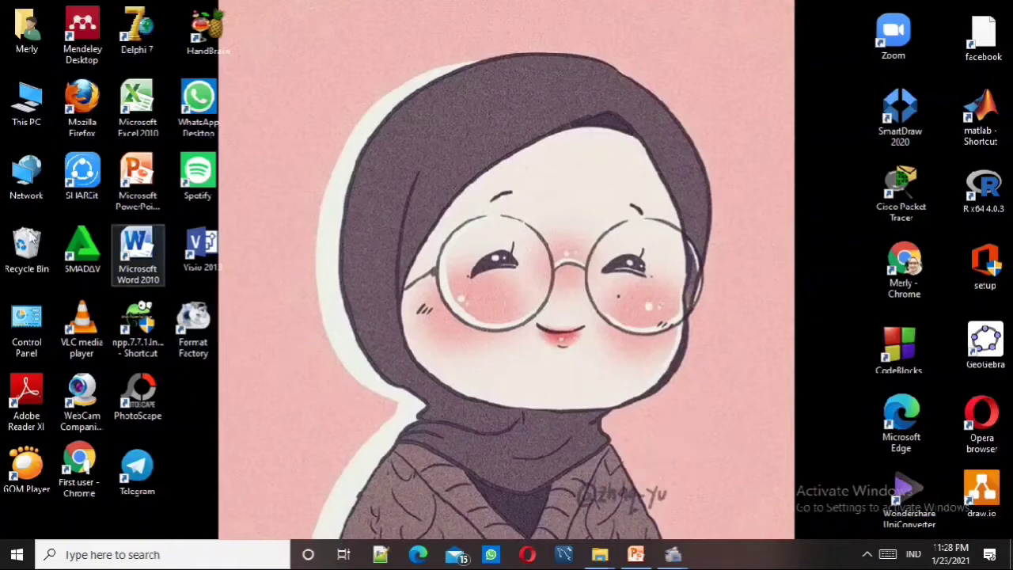
- Open Device Manager through the system properties of This PC, and close both windows
double_click(20, 121)
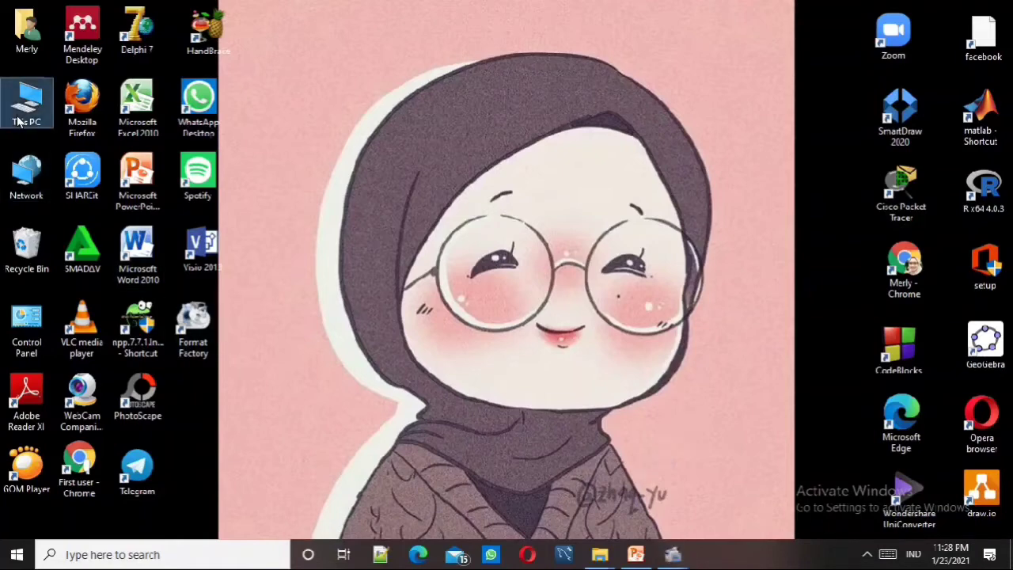
right_click(19, 121)
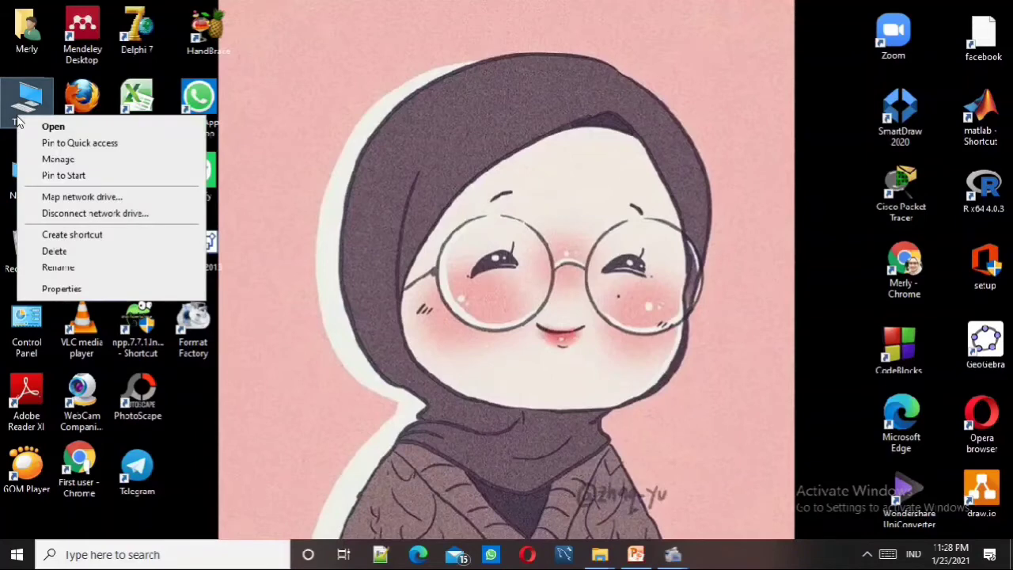
left_click(61, 289)
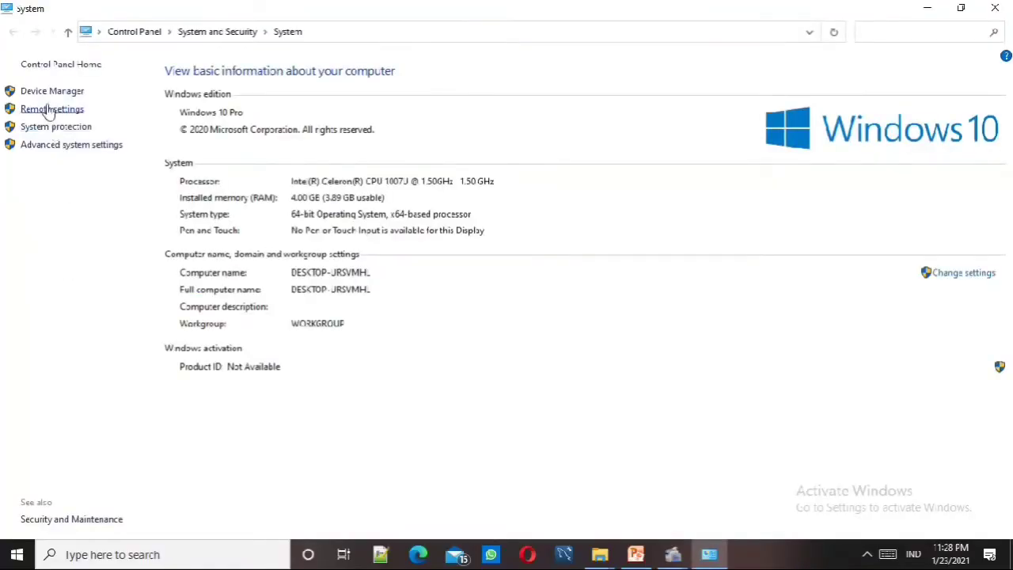
left_click(46, 94)
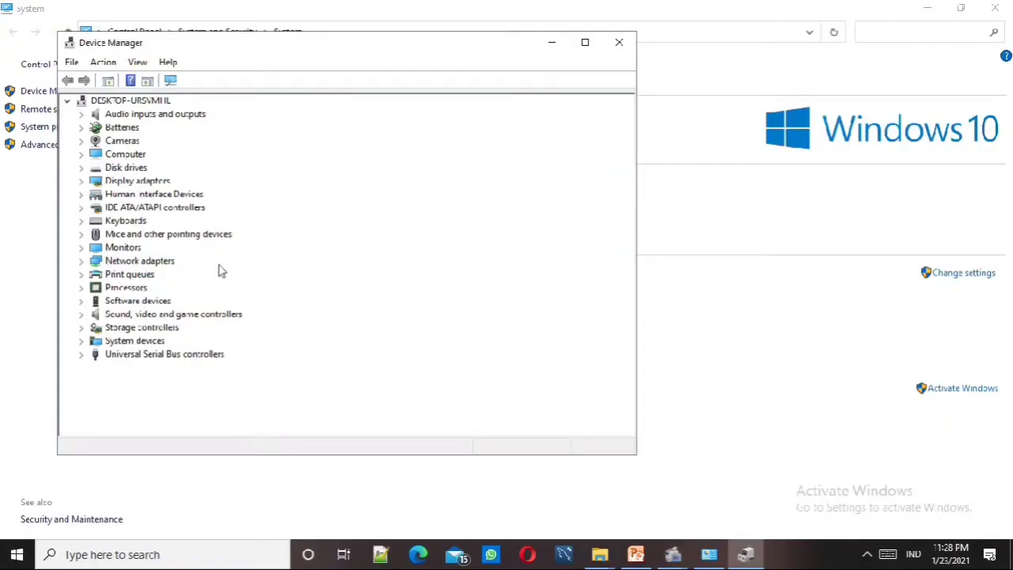
left_click(619, 44)
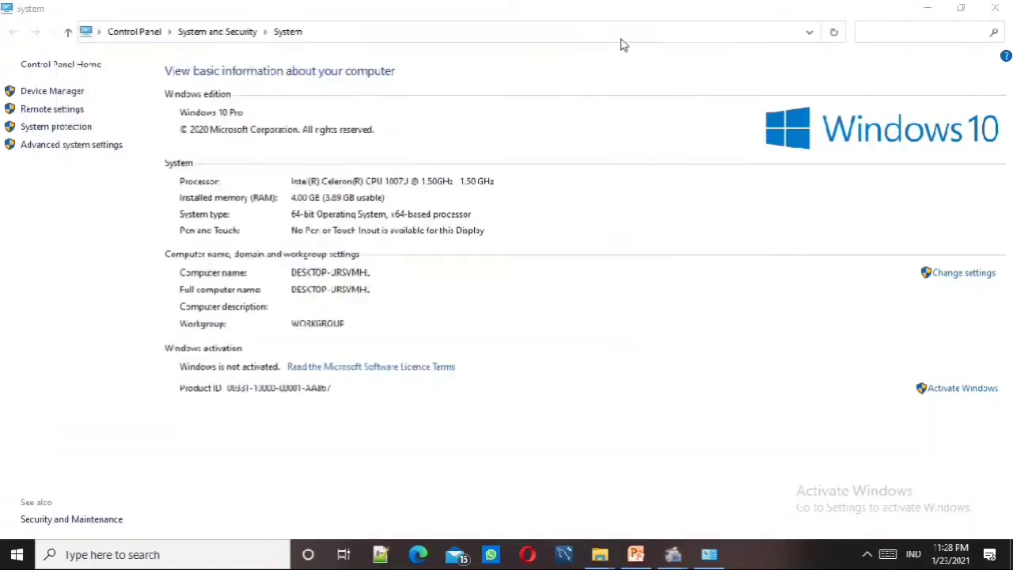
left_click(995, 8)
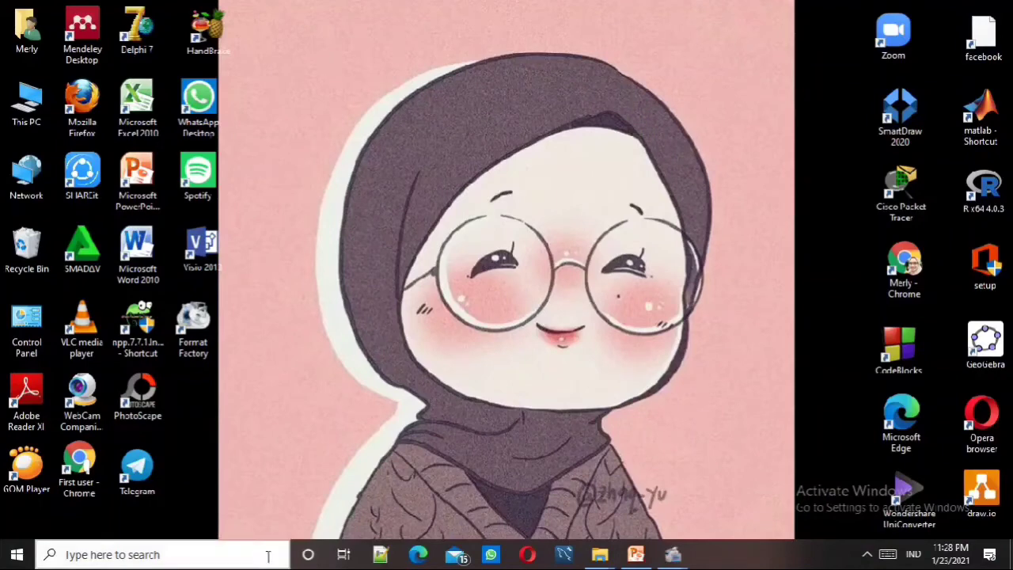
- Find Control Panel with a search for "contr", open Device Manager from its System and Security > System page, and close the windows
left_click(24, 561)
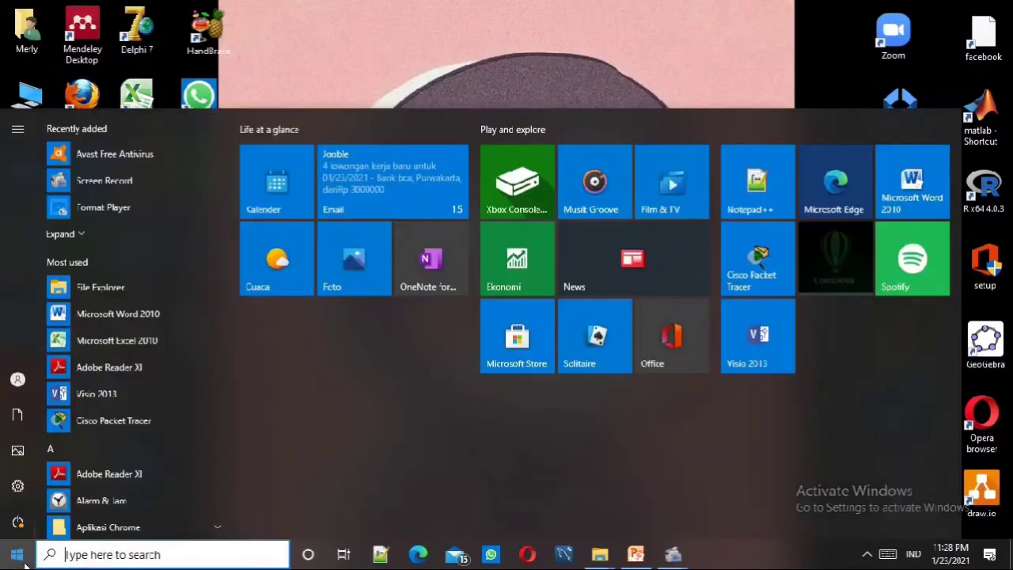
type("contr")
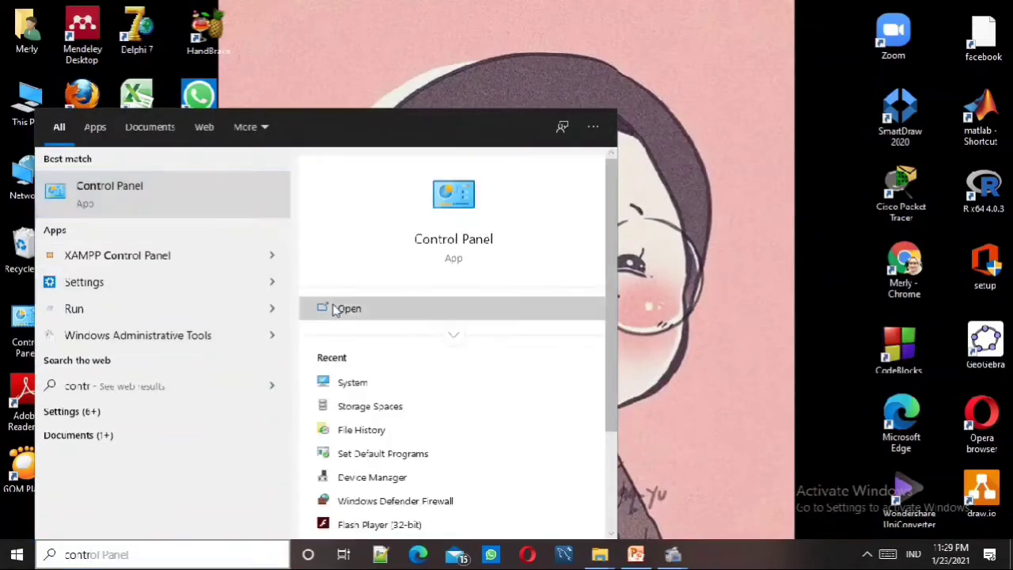
left_click(346, 309)
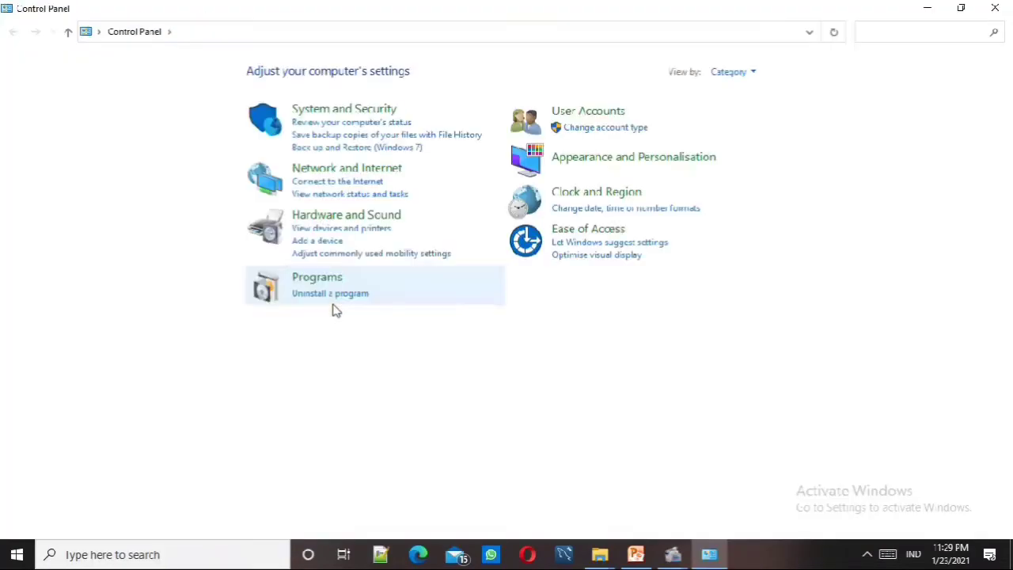
left_click(302, 116)
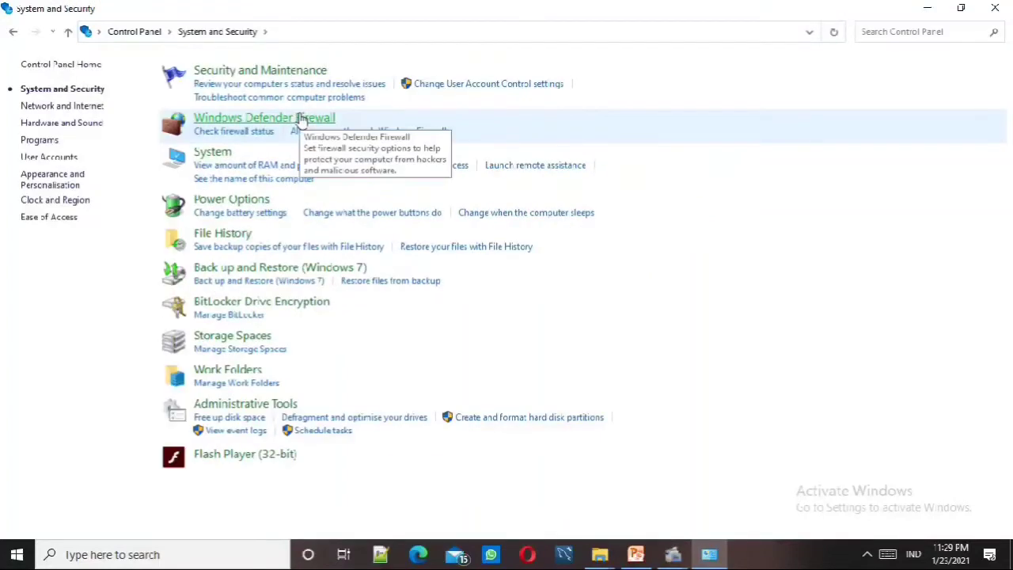
left_click(225, 160)
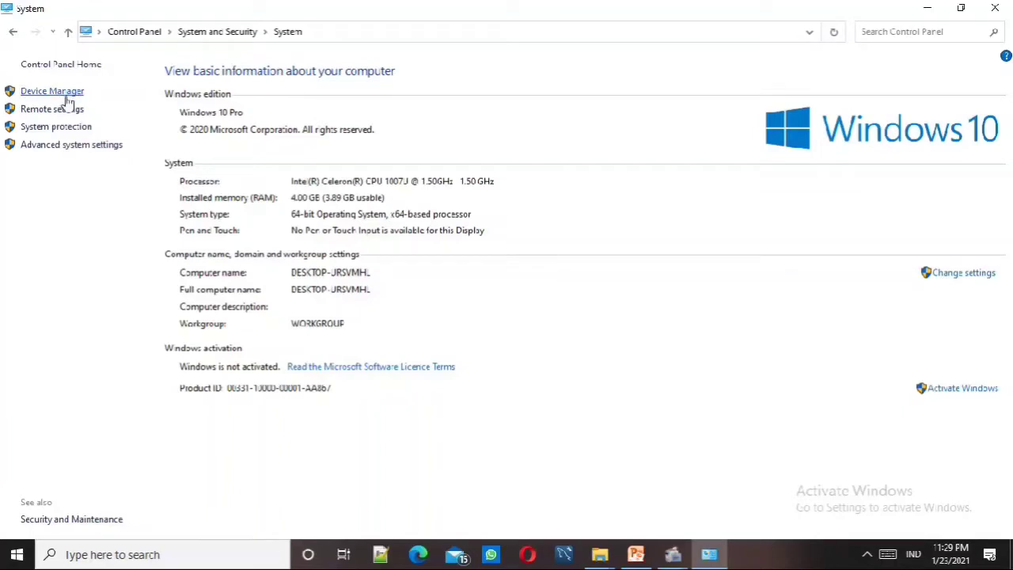
left_click(67, 96)
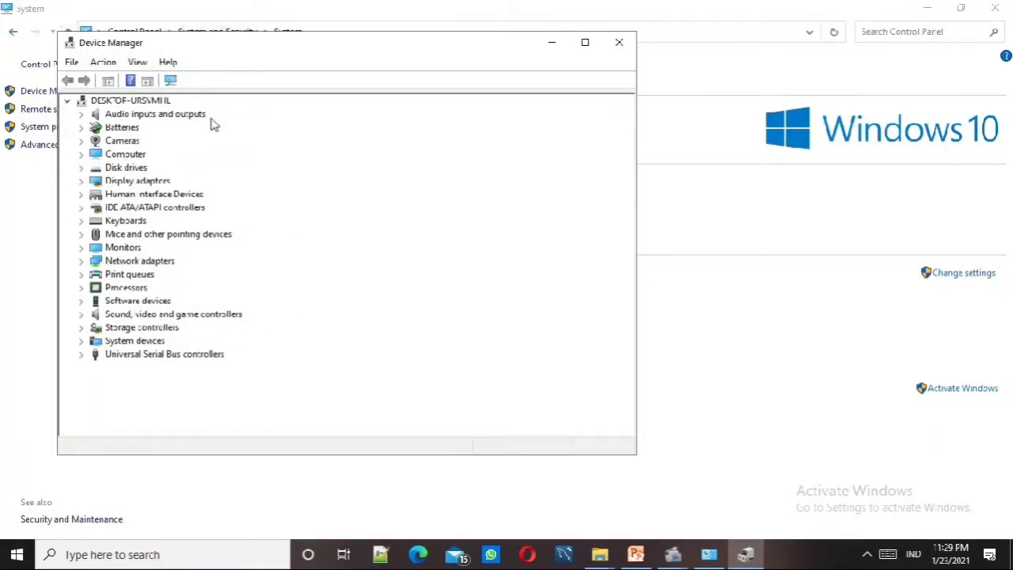
left_click(606, 46)
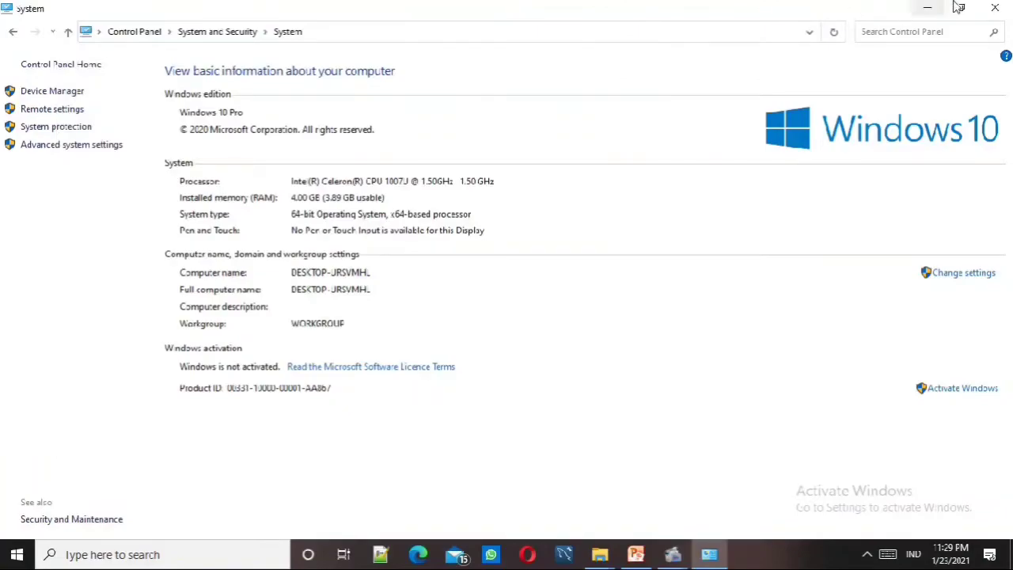
left_click(995, 9)
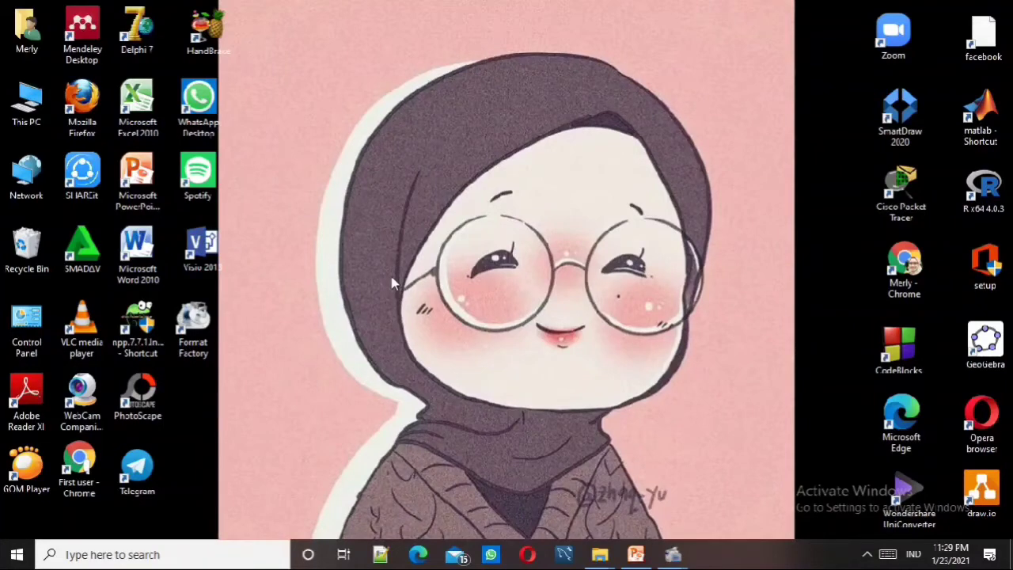
- Search Windows for "dev", open Device Manager directly, and maximize its window
left_click(124, 558)
type("d")
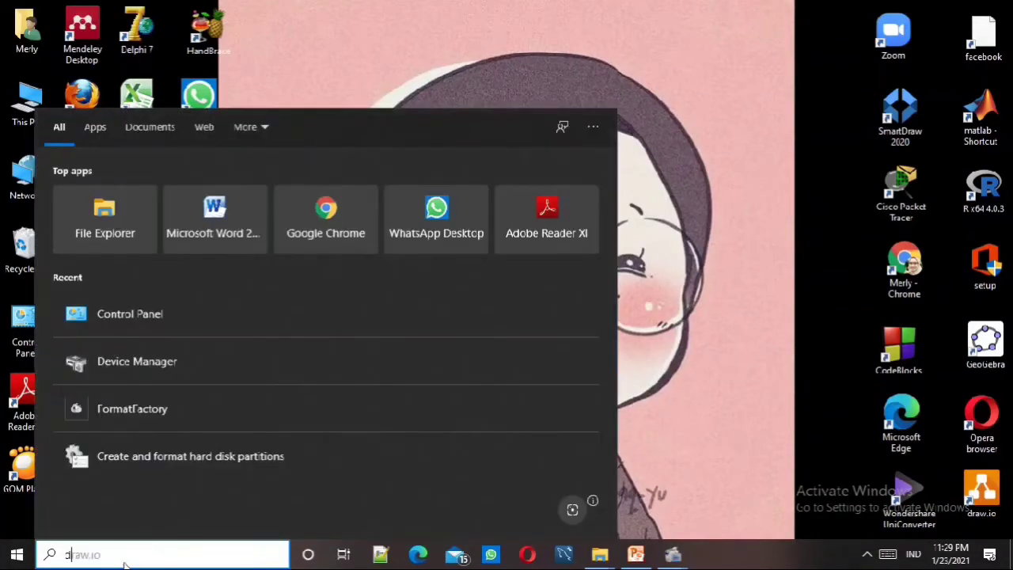
type("ev")
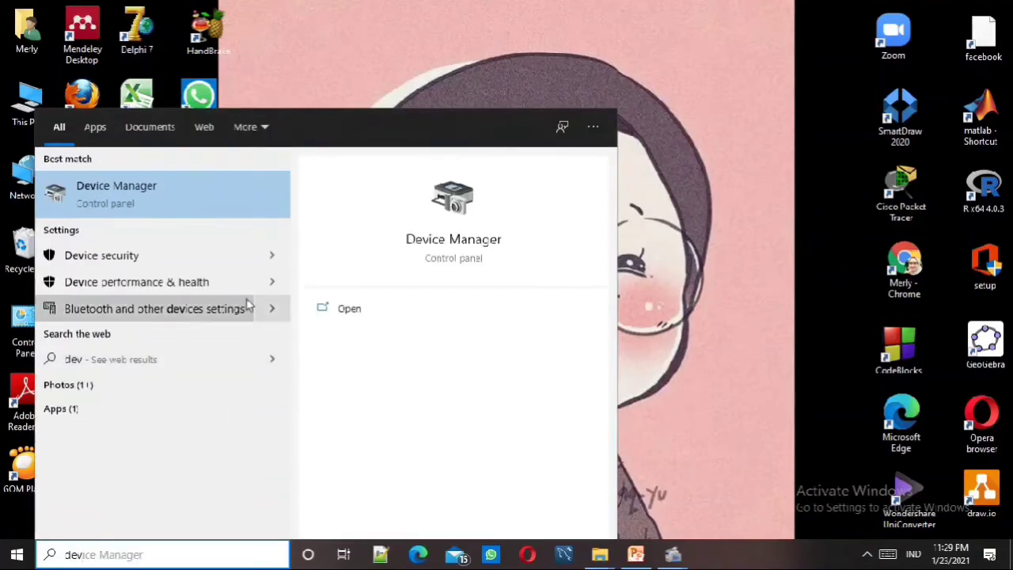
left_click(355, 317)
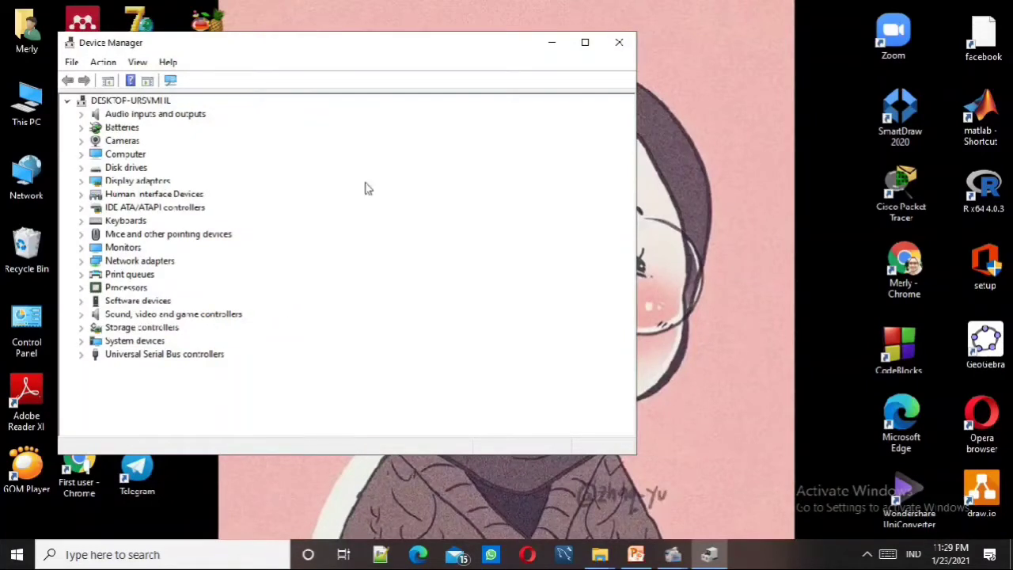
left_click(583, 46)
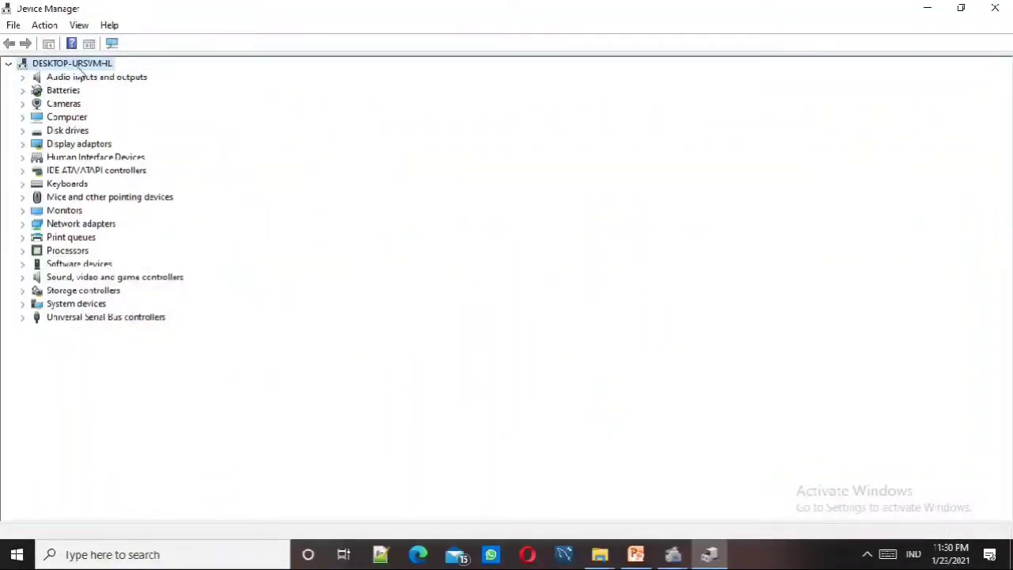
- Expand the Audio inputs and outputs category and highlight its Realtek microphone and speakers entries
left_click(70, 79)
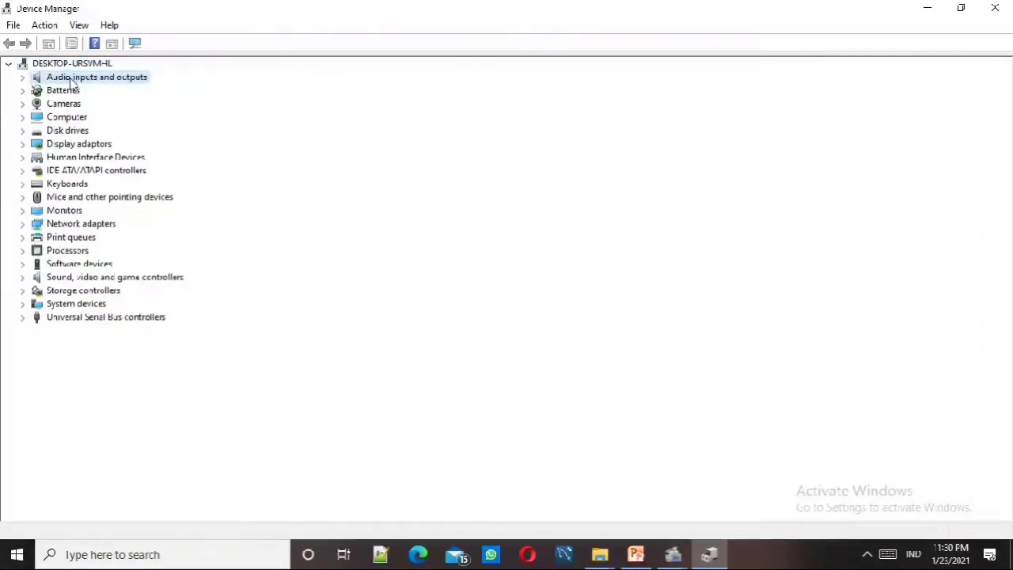
double_click(71, 79)
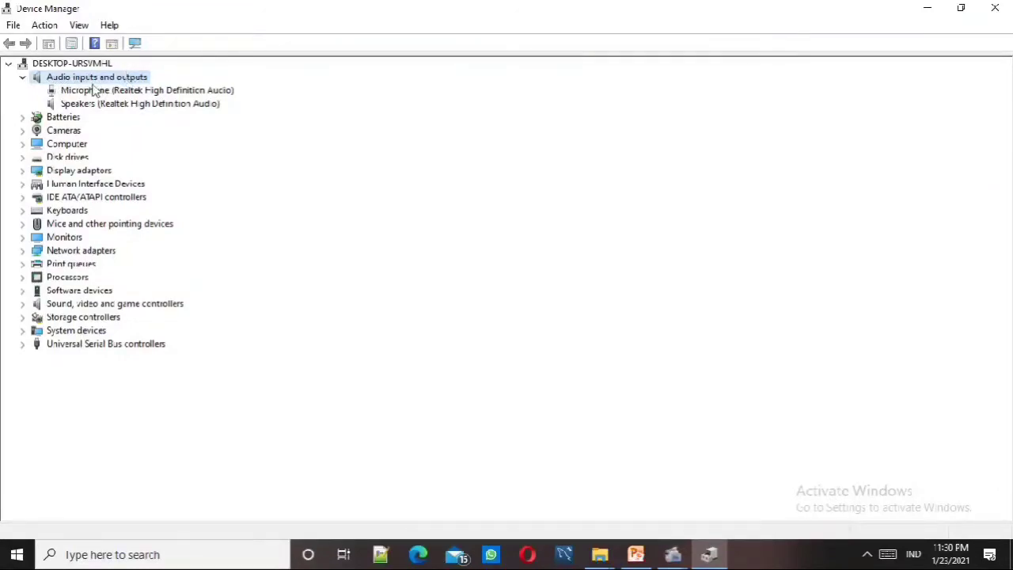
left_click(128, 94)
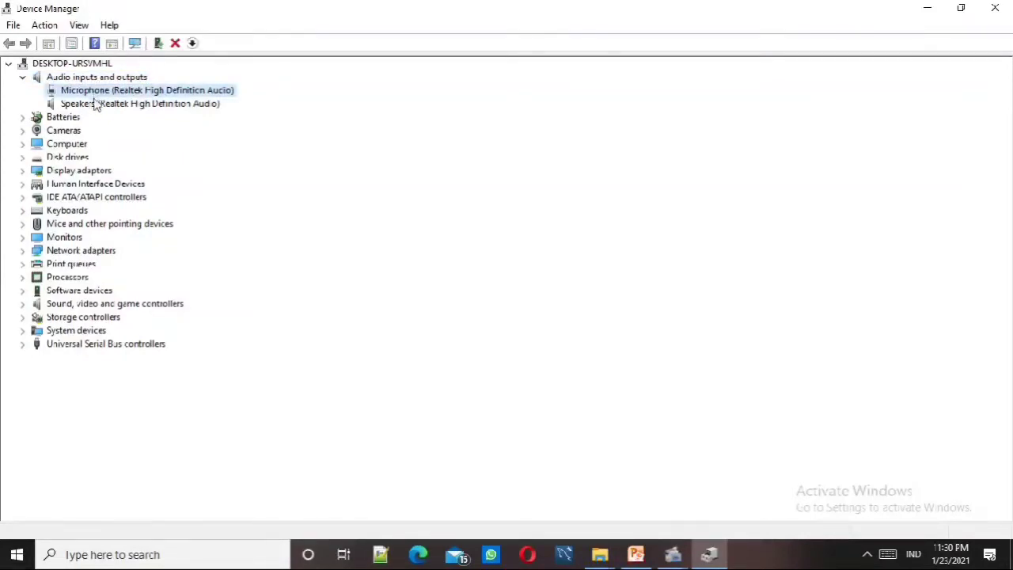
left_click(97, 104)
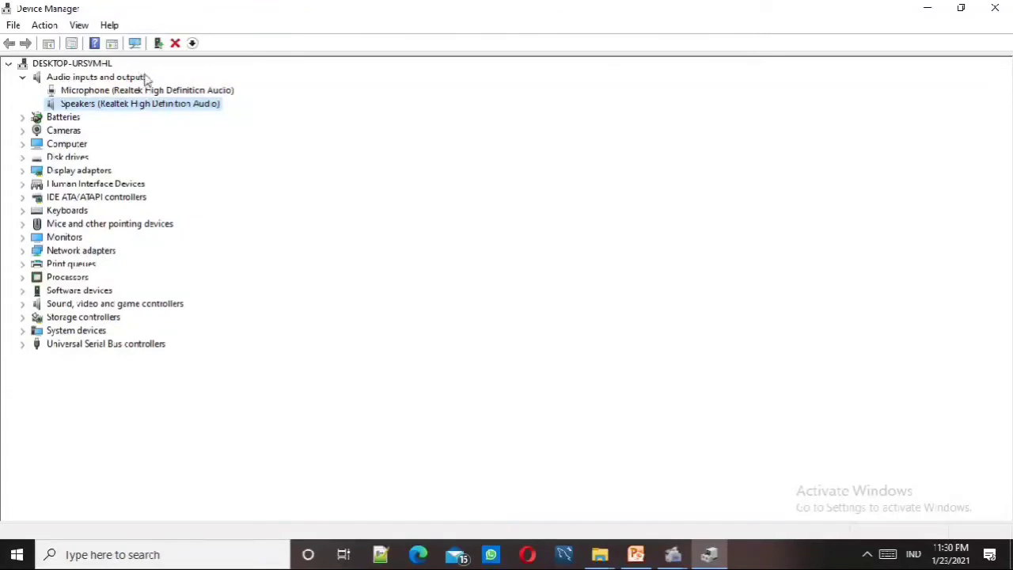
- Expand the Batteries category and highlight the Microsoft AC Adapter and the ACPI-Compliant Control Method Battery
double_click(71, 117)
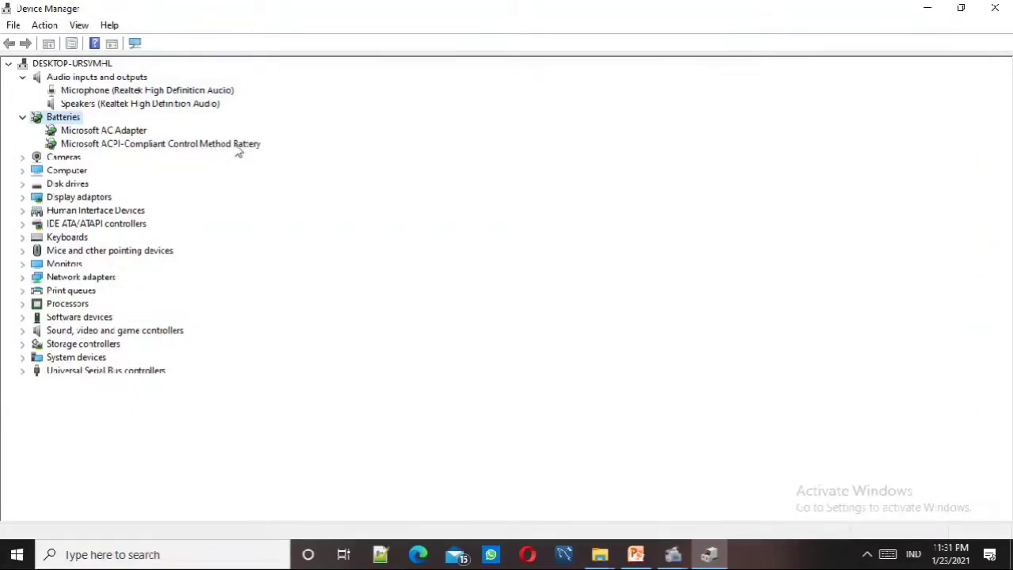
left_click(114, 135)
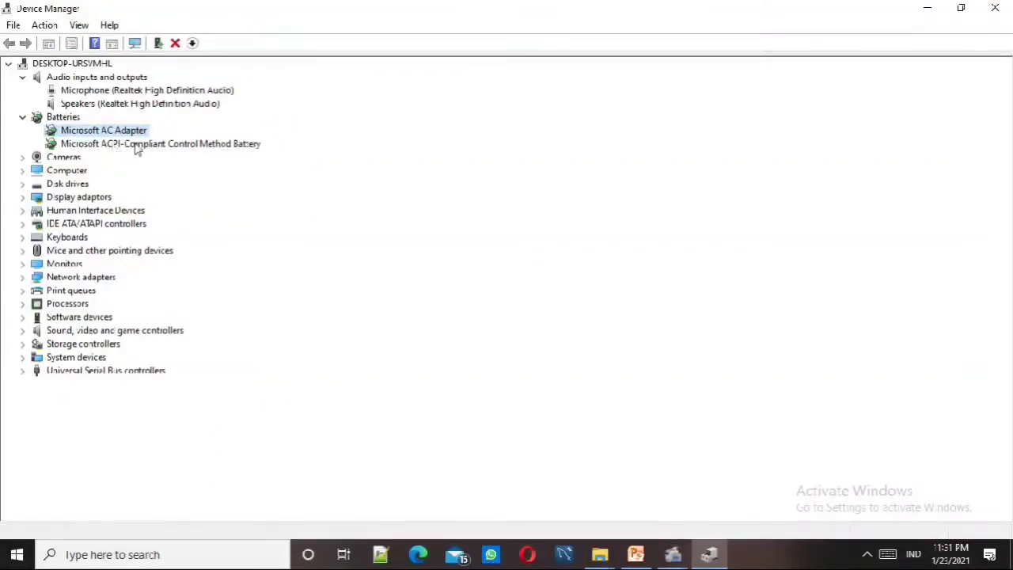
left_click(135, 147)
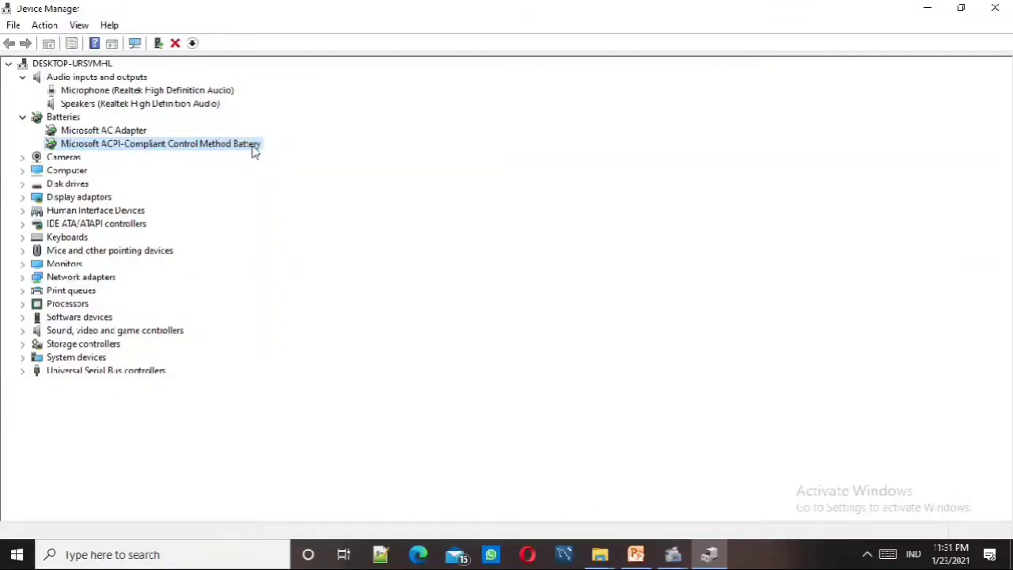
- Expand the Cameras and Computer categories, highlighting the USB2.0 UVC HD Webcam and the ACPI x64-based PC
double_click(66, 160)
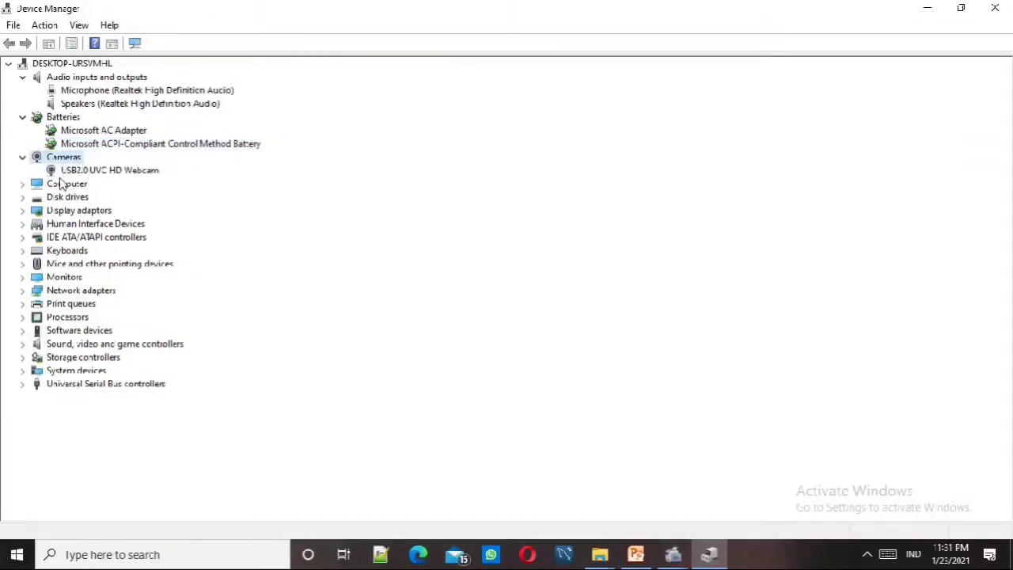
left_click(73, 172)
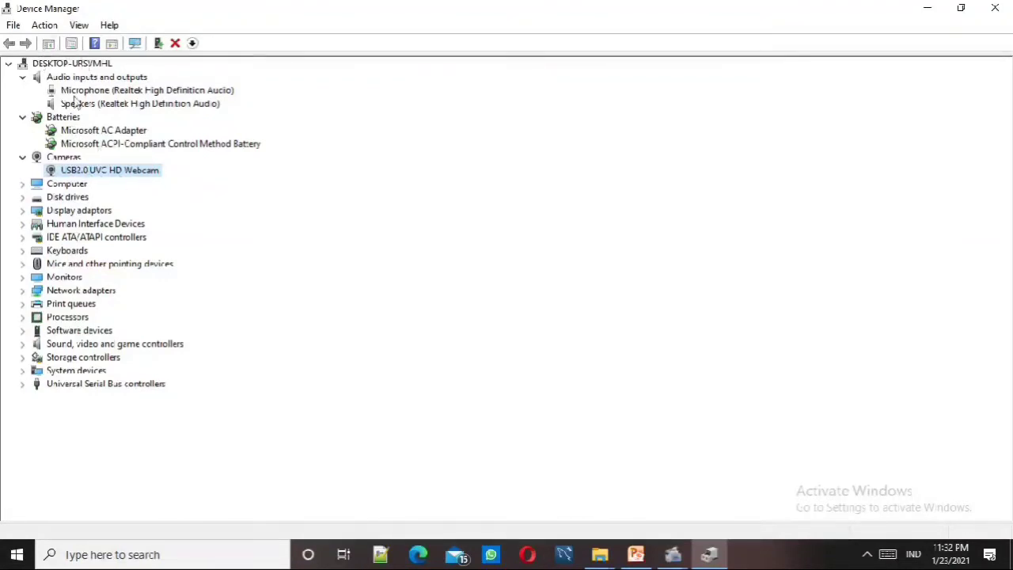
double_click(68, 185)
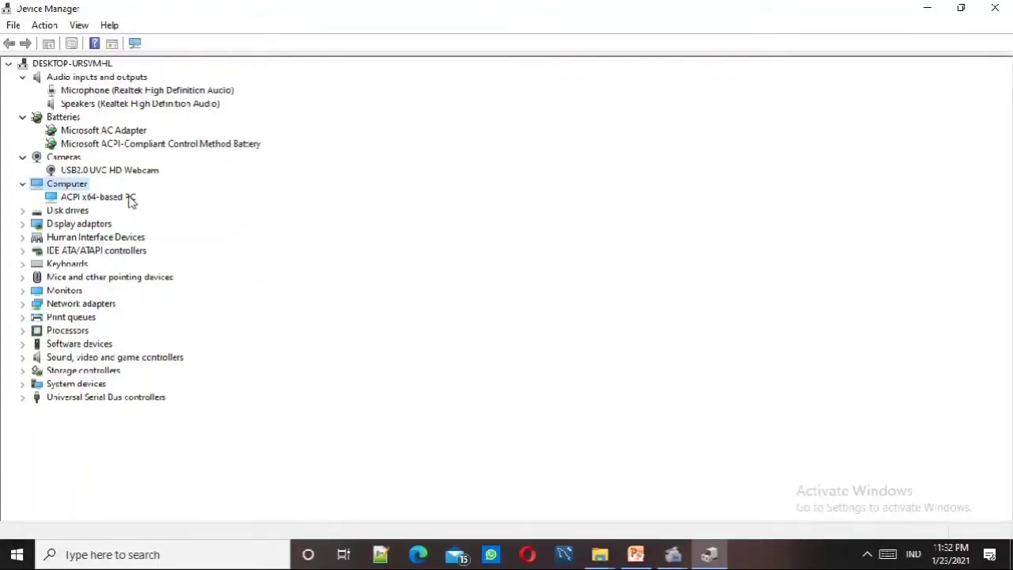
left_click(130, 200)
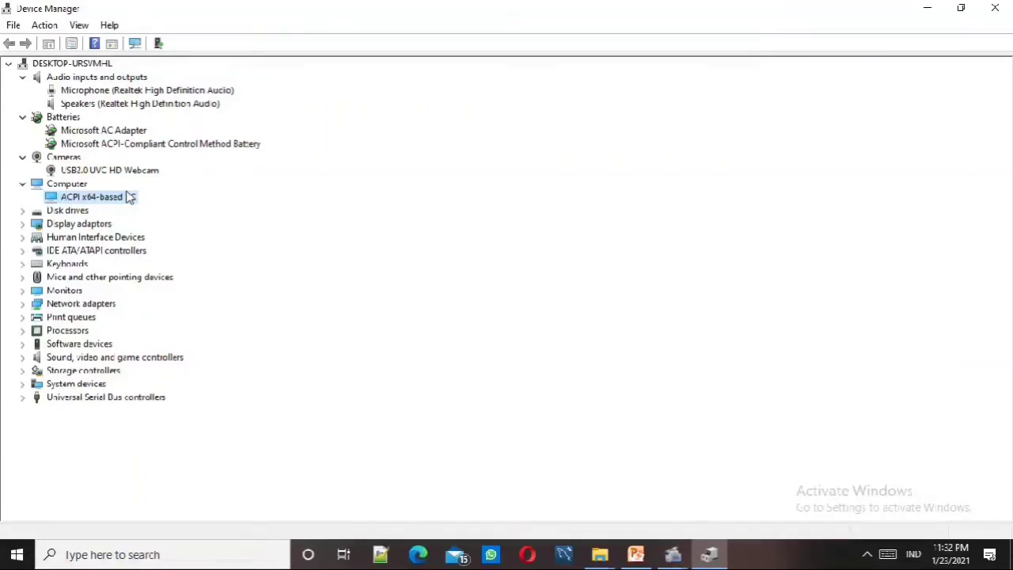
- Expand the Disk drives category and highlight the Hitachi hard disk
left_click(80, 212)
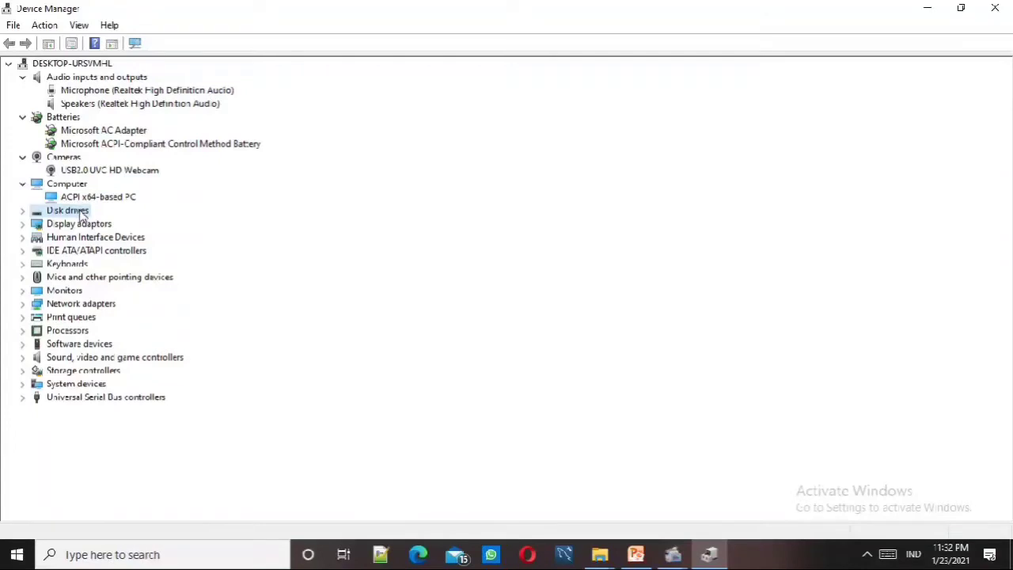
double_click(81, 212)
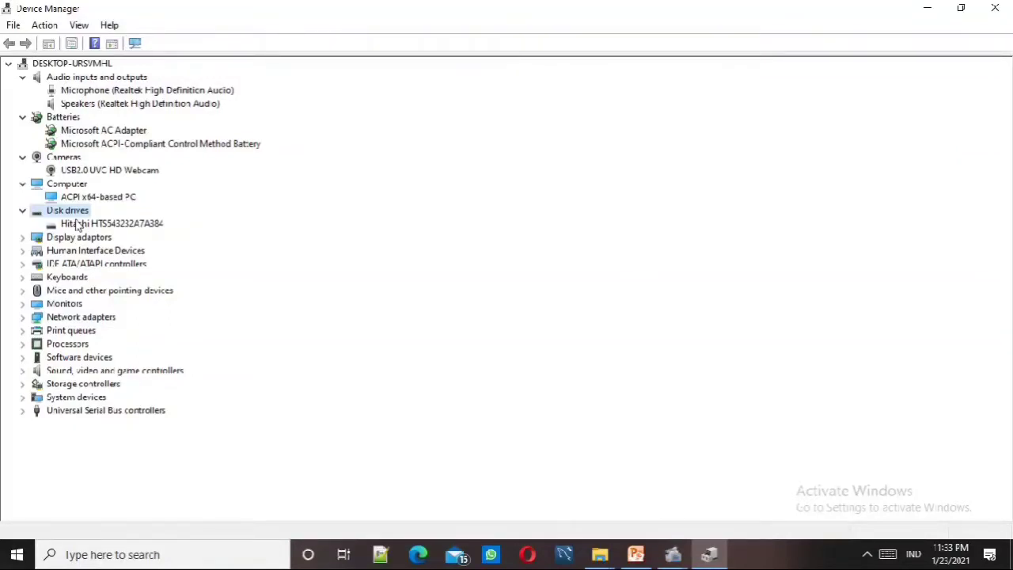
left_click(77, 225)
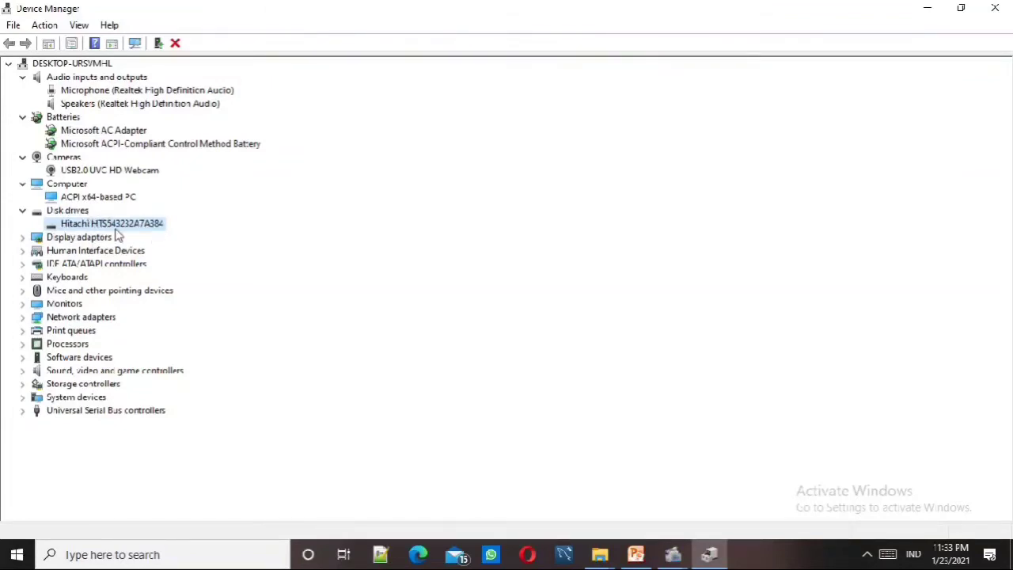
- Expand the Display adaptors and Human Interface Devices categories to show their devices
left_click(68, 240)
double_click(68, 239)
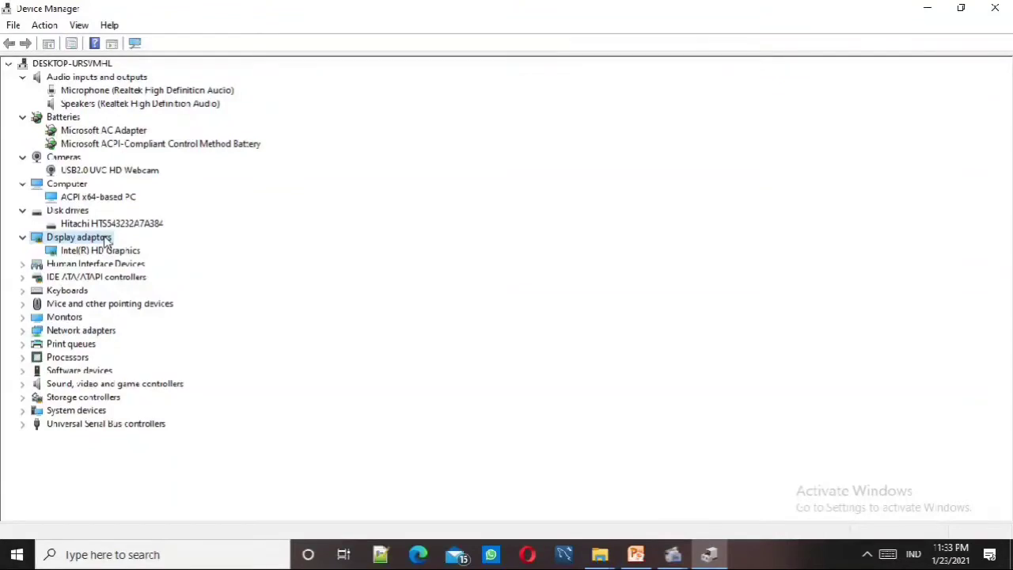
left_click(66, 267)
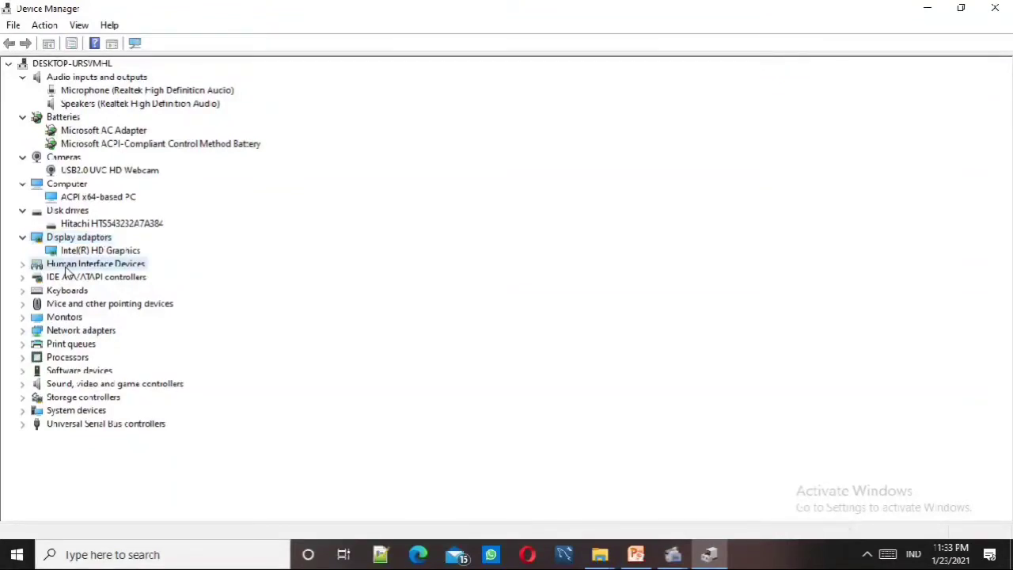
double_click(70, 269)
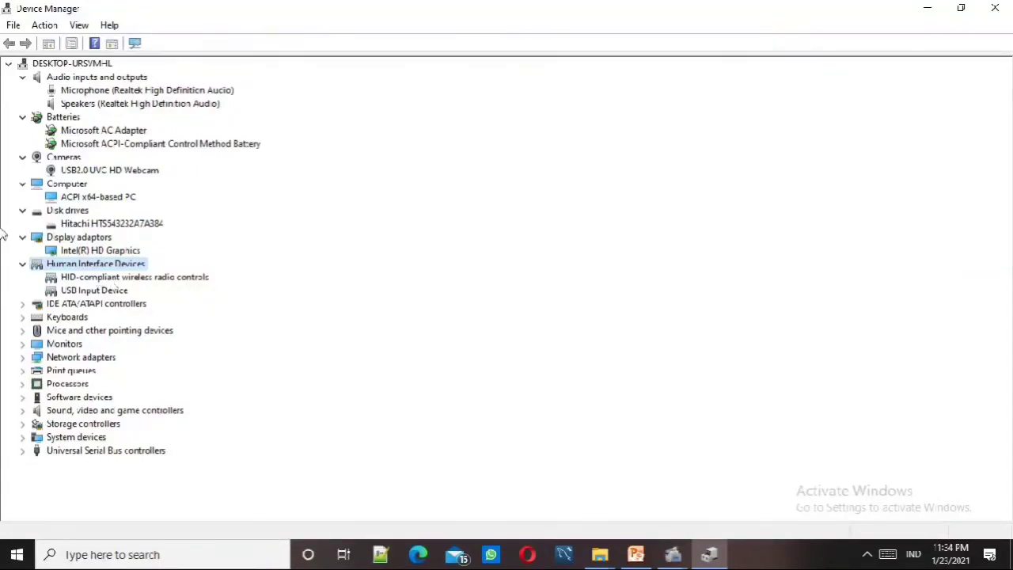
- Highlight the HID-compliant wireless radio controls, then expand IDE ATA/ATAPI controllers and highlight the Standard SATA AHCI Controller
left_click(88, 278)
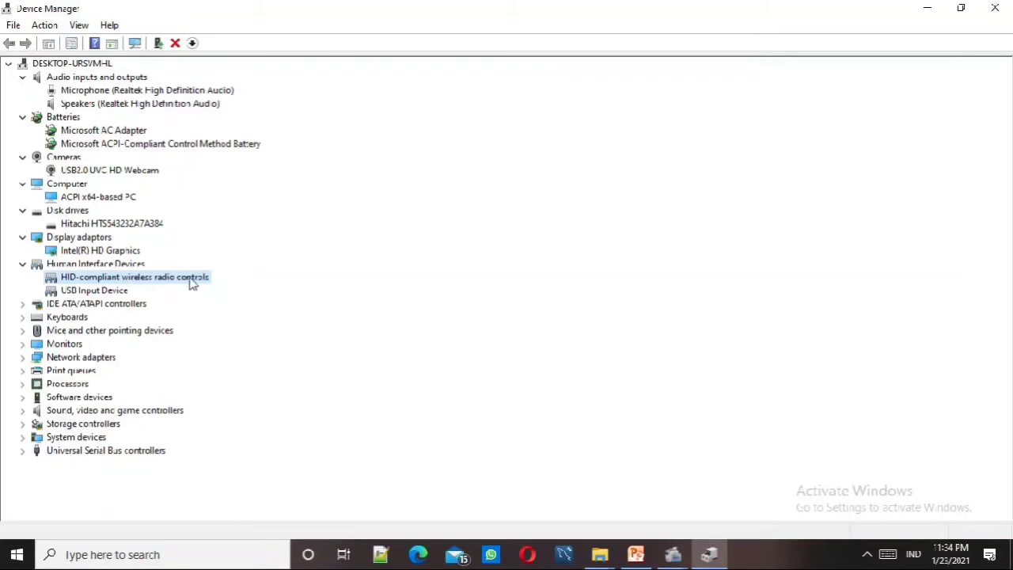
left_click(84, 306)
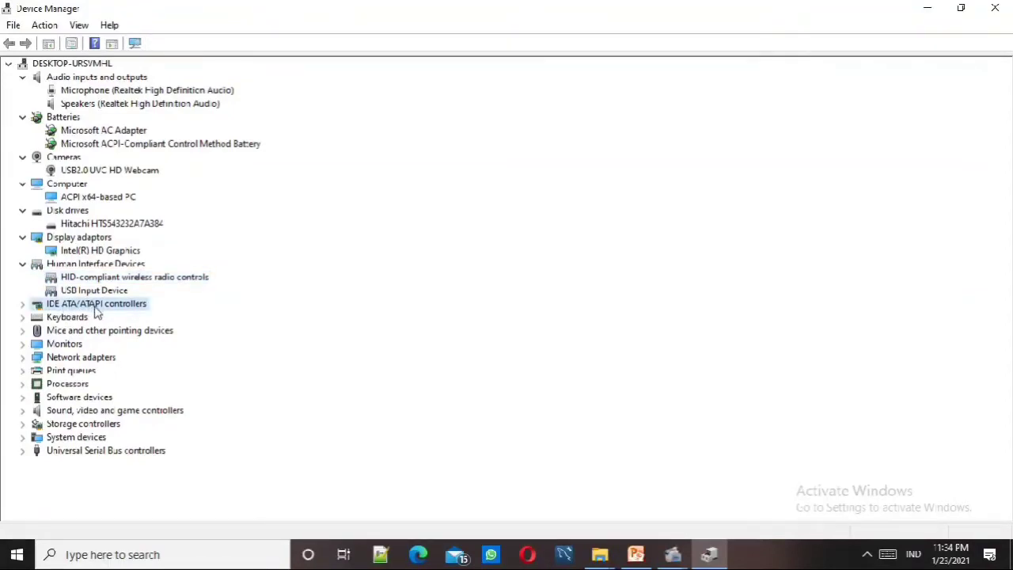
double_click(95, 307)
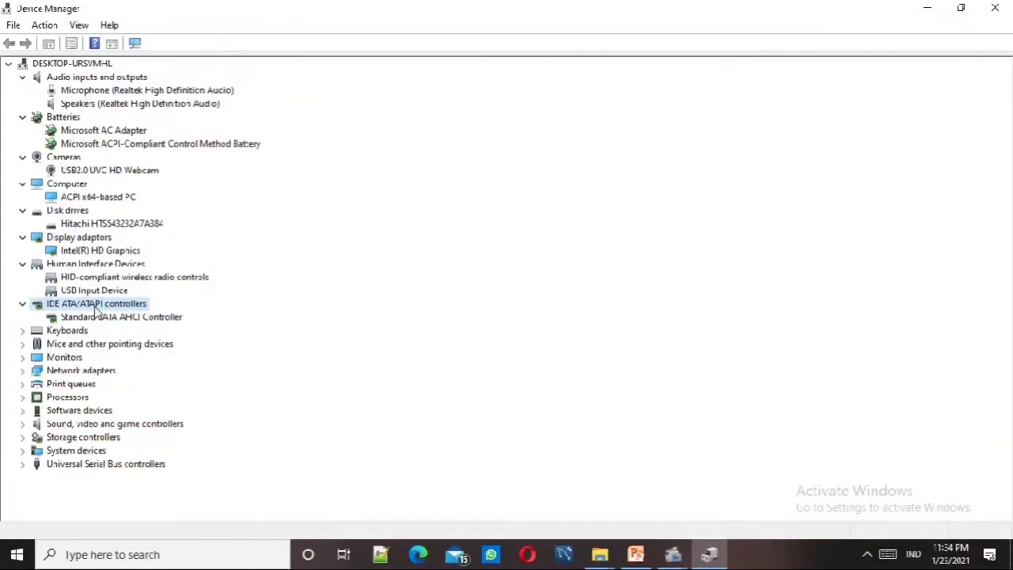
left_click(88, 319)
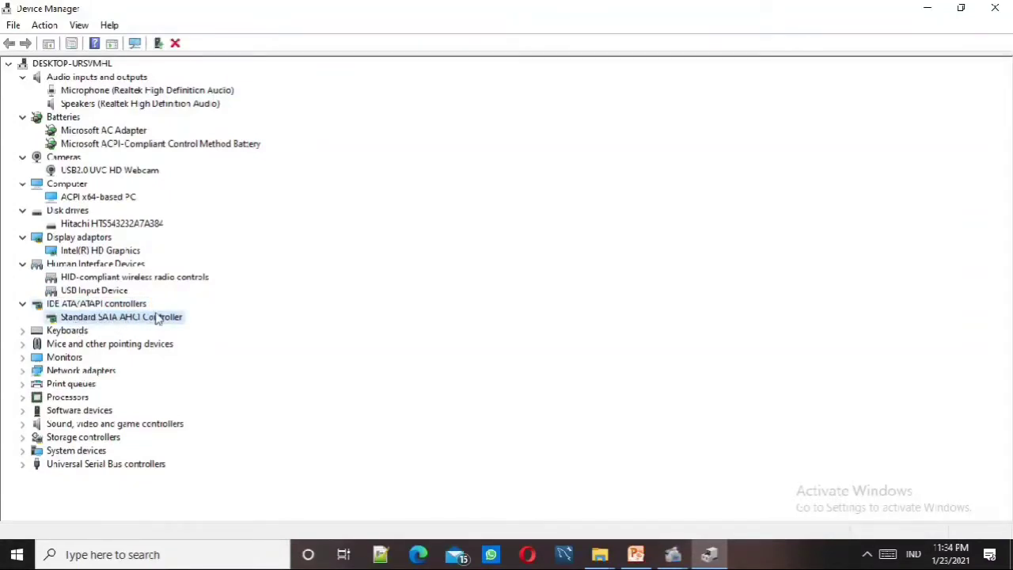
- Expand the Keyboards and Mice categories, highlighting the PC/AT Enhanced PS/2 Keyboard, the ASUS Touchpad and the HID-compliant mouse
double_click(82, 333)
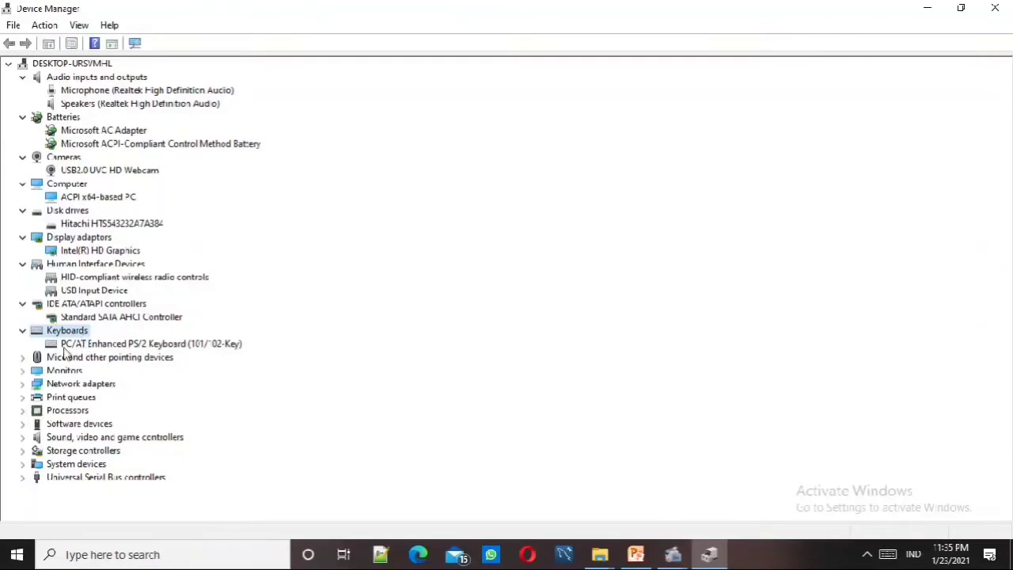
left_click(67, 346)
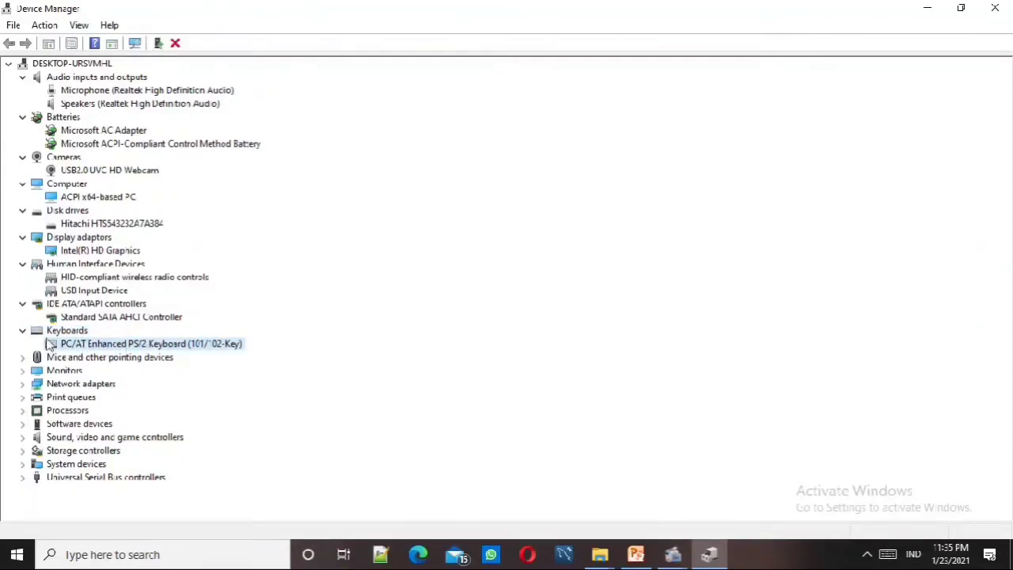
double_click(71, 361)
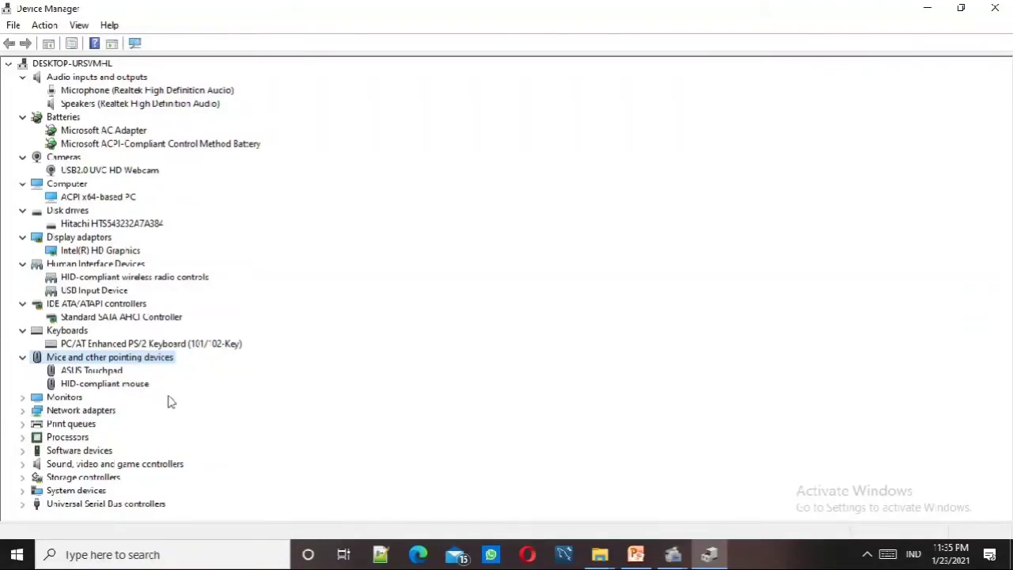
left_click(82, 373)
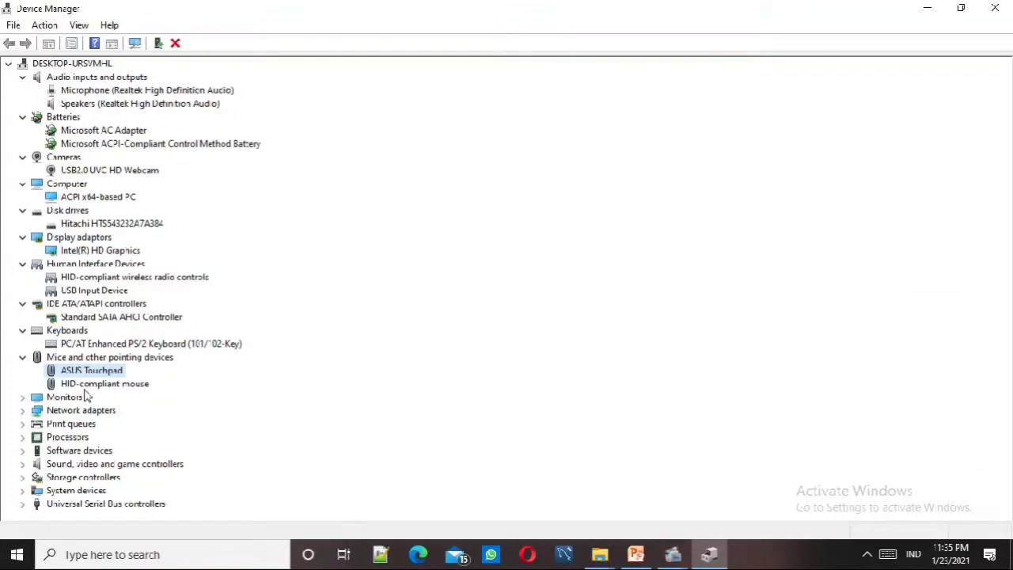
left_click(85, 388)
- Expand the Monitors and Network adapters categories and look through their devices
double_click(68, 398)
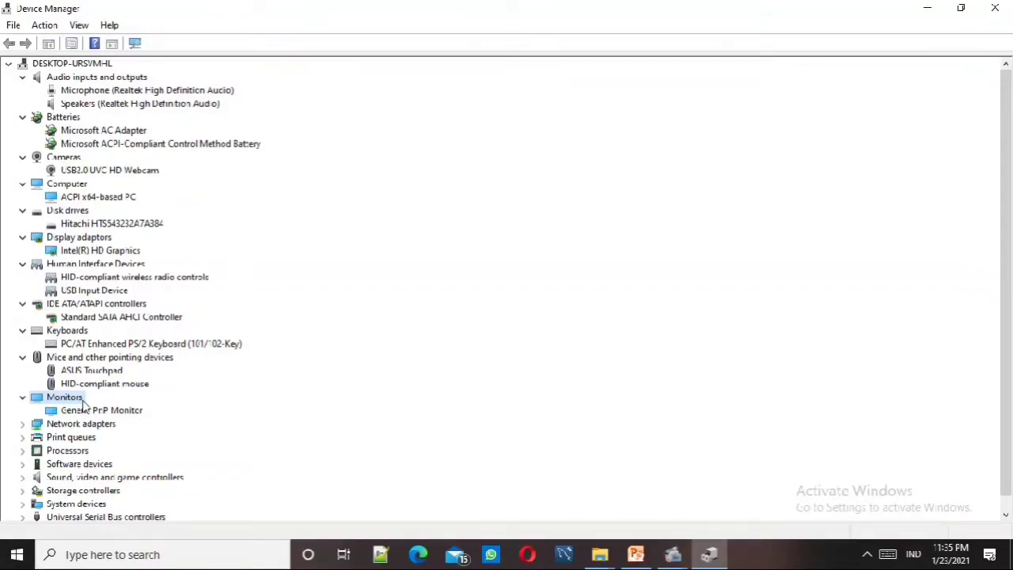
double_click(87, 425)
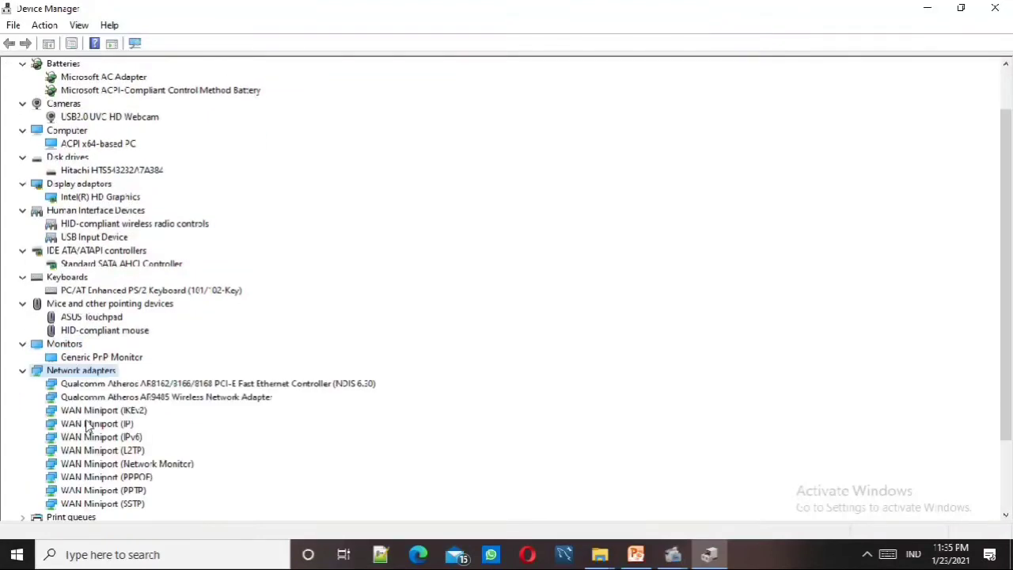
scroll(114, 398, "down", 1)
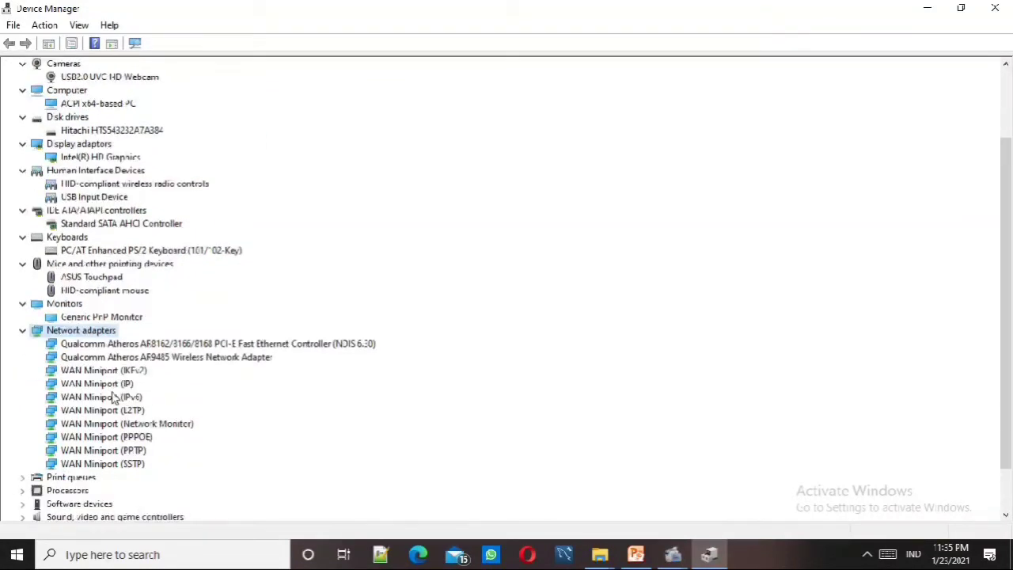
scroll(116, 398, "down", 1)
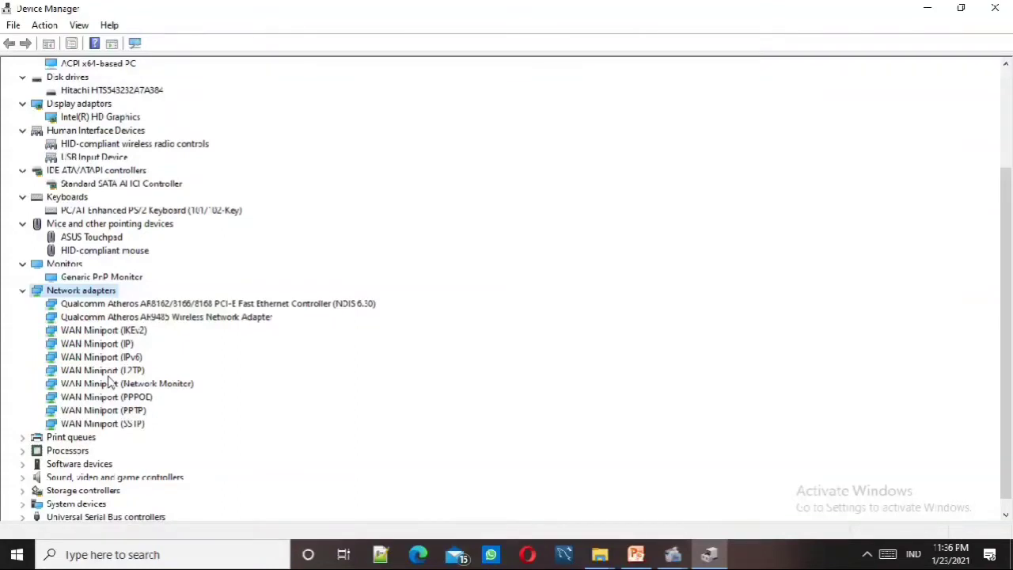
left_click(674, 552)
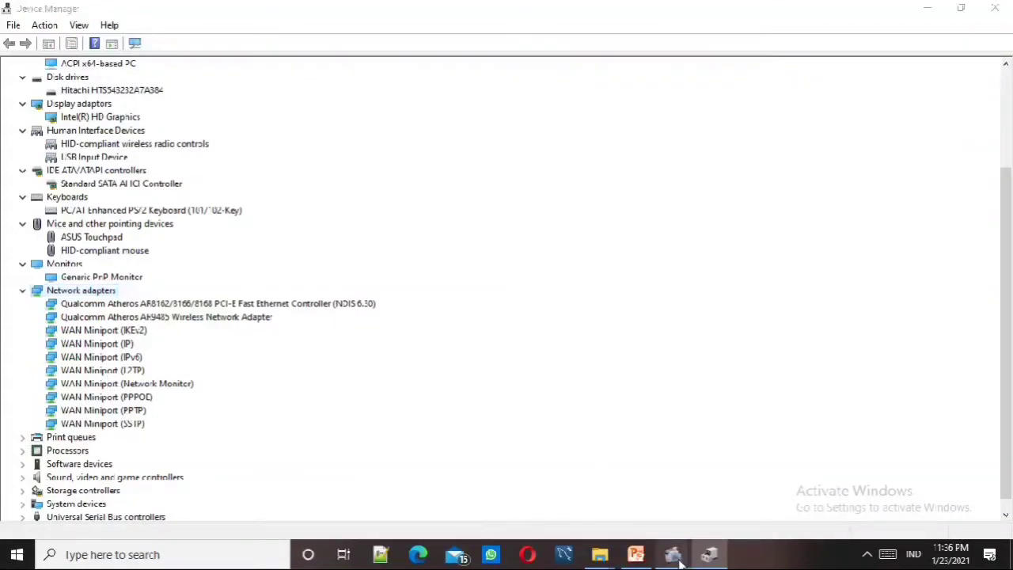
left_click(633, 508)
left_click(524, 245)
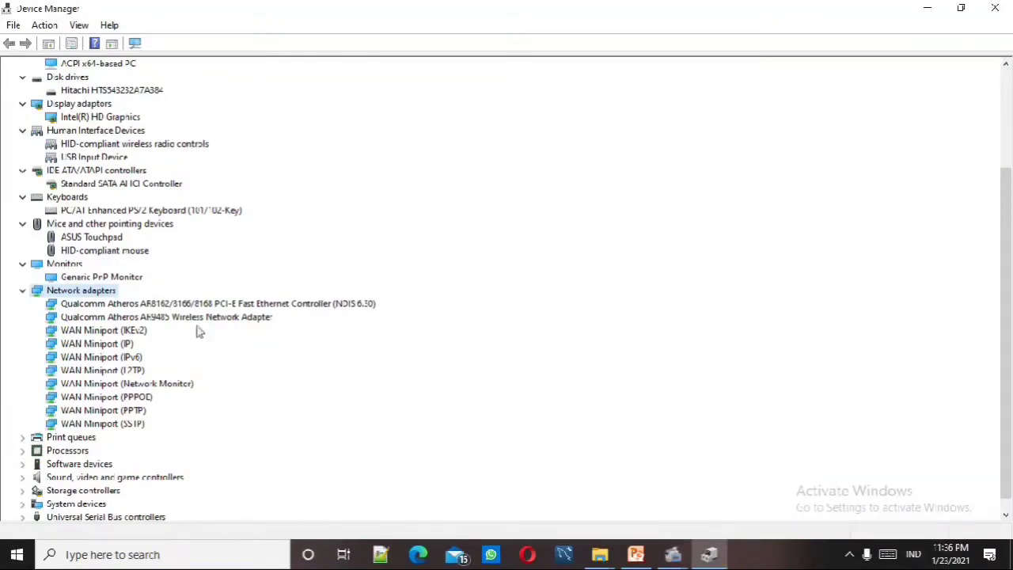
- Expand the Print queues and Processors categories to show their entries
scroll(190, 341, "down", 1)
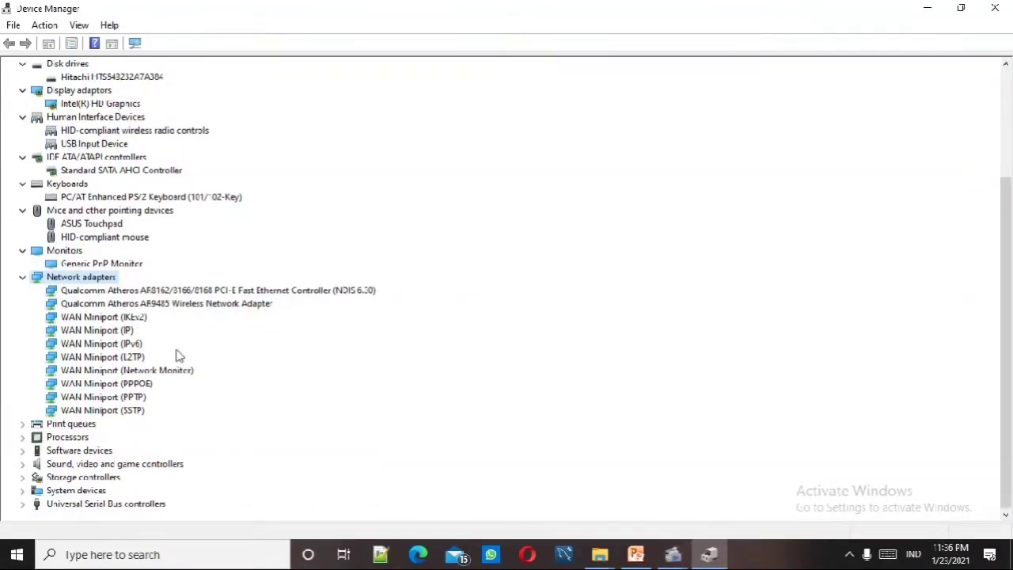
double_click(87, 425)
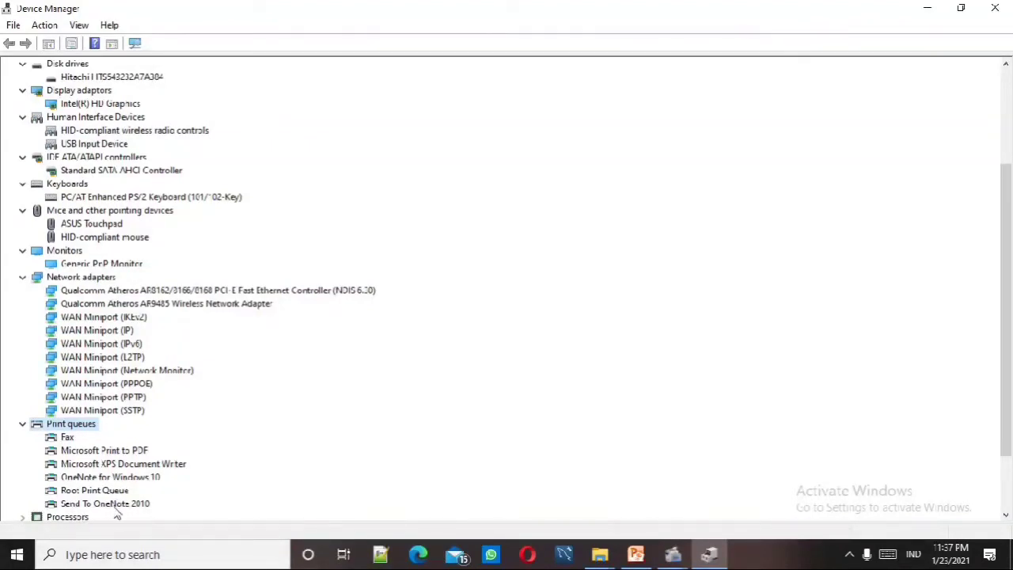
scroll(149, 503, "down", 2)
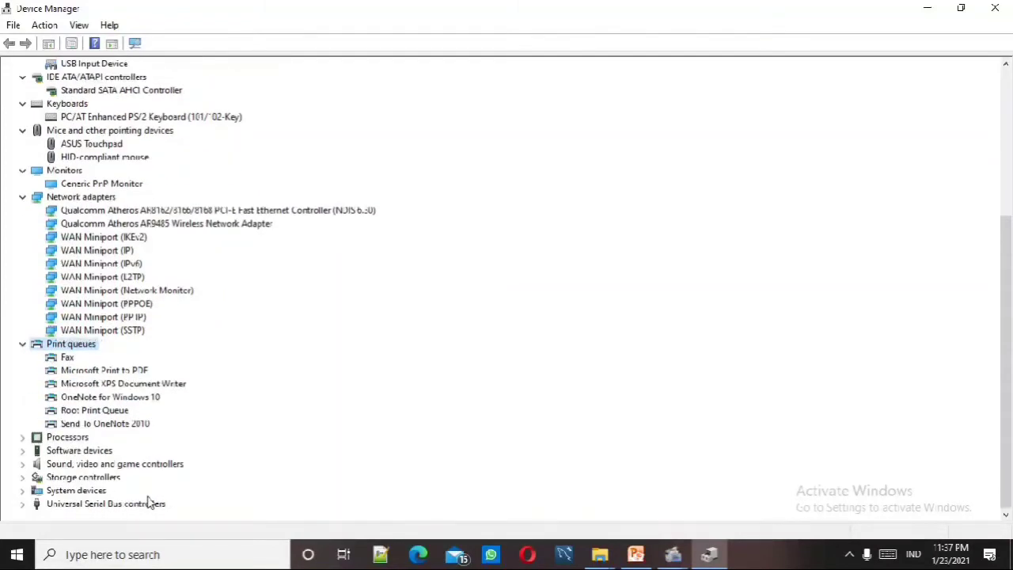
double_click(57, 440)
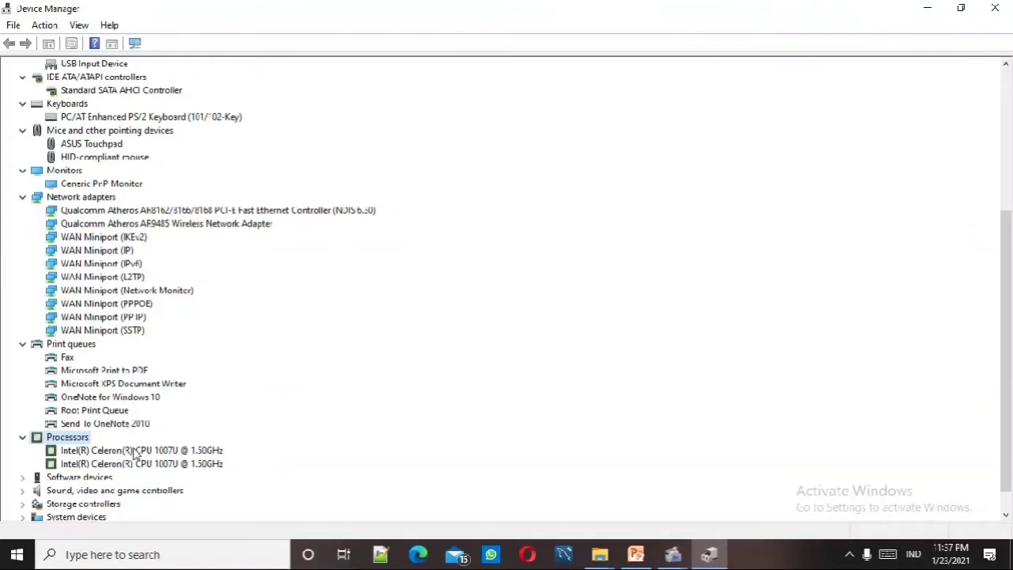
- Expand the Software devices category and highlight the Microsoft Device Association Root Enumerator, RRAS Root Enumerator and GS Wavetable Synth
scroll(136, 454, "down", 1)
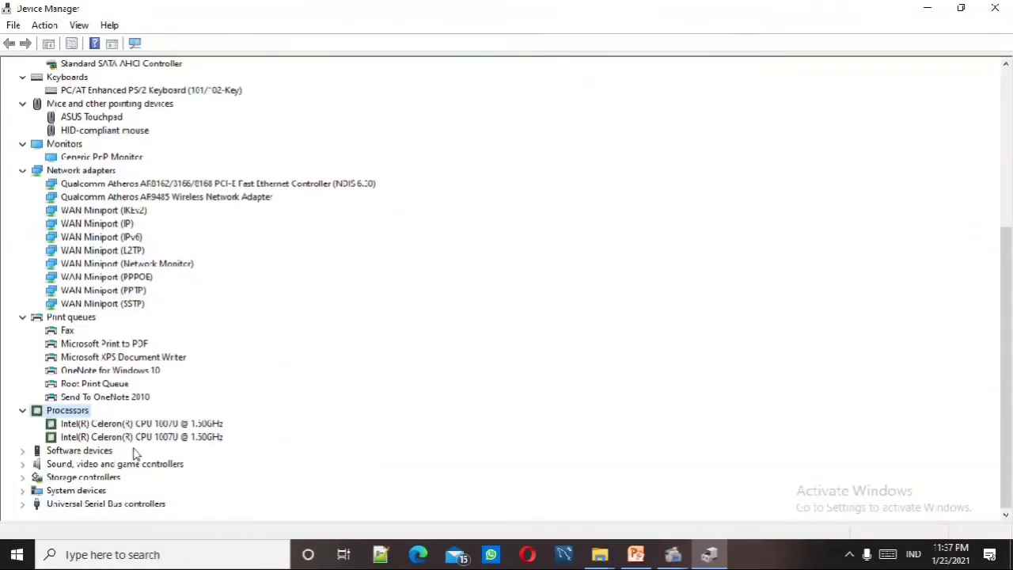
double_click(95, 453)
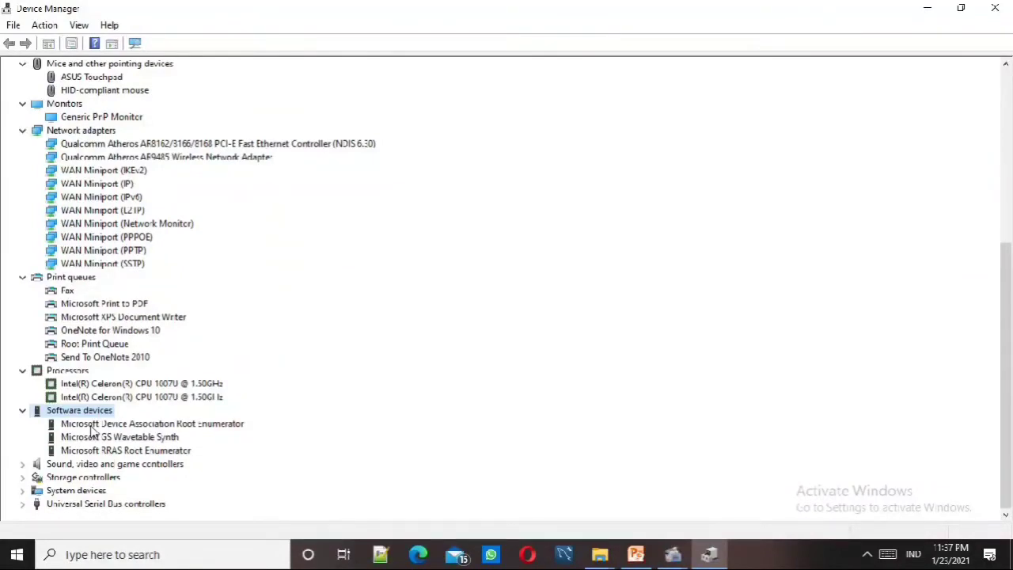
left_click(91, 425)
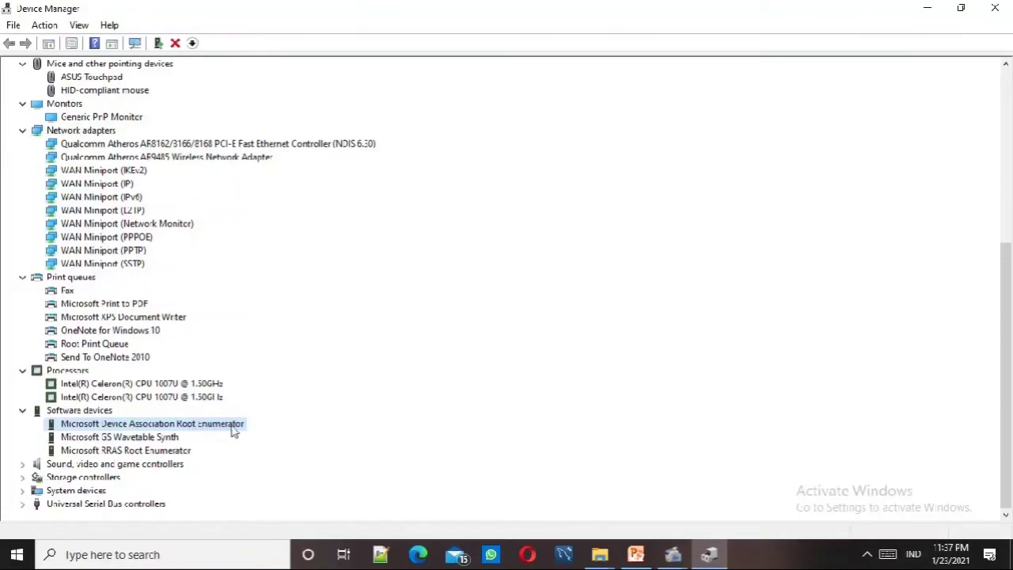
left_click(156, 451)
left_click(111, 436)
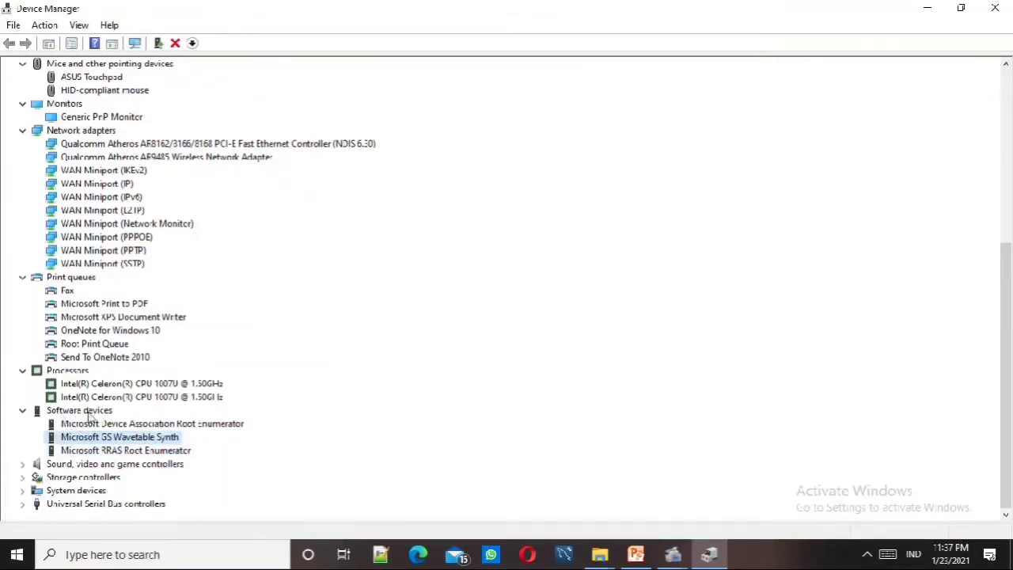
- Expand the Sound, video and game controllers category and highlight Intel(R) Display Audio and Realtek High Definition Audio
left_click(102, 466)
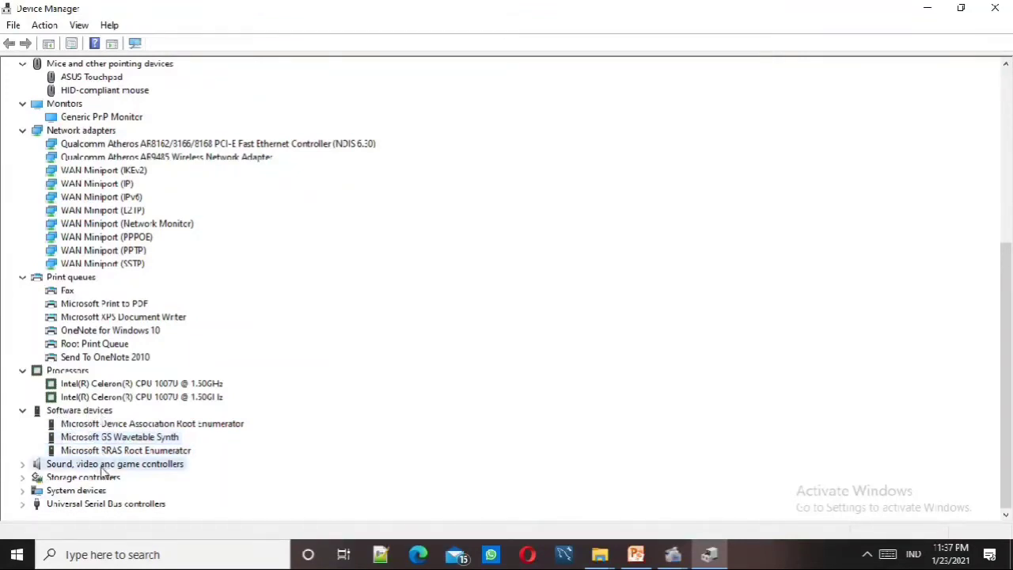
double_click(100, 465)
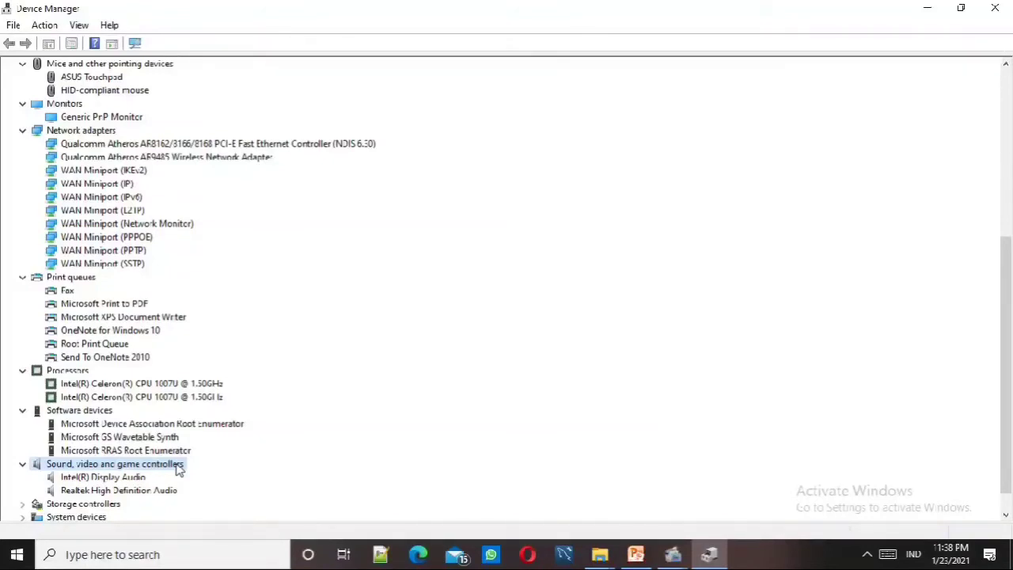
left_click(109, 478)
left_click(114, 490)
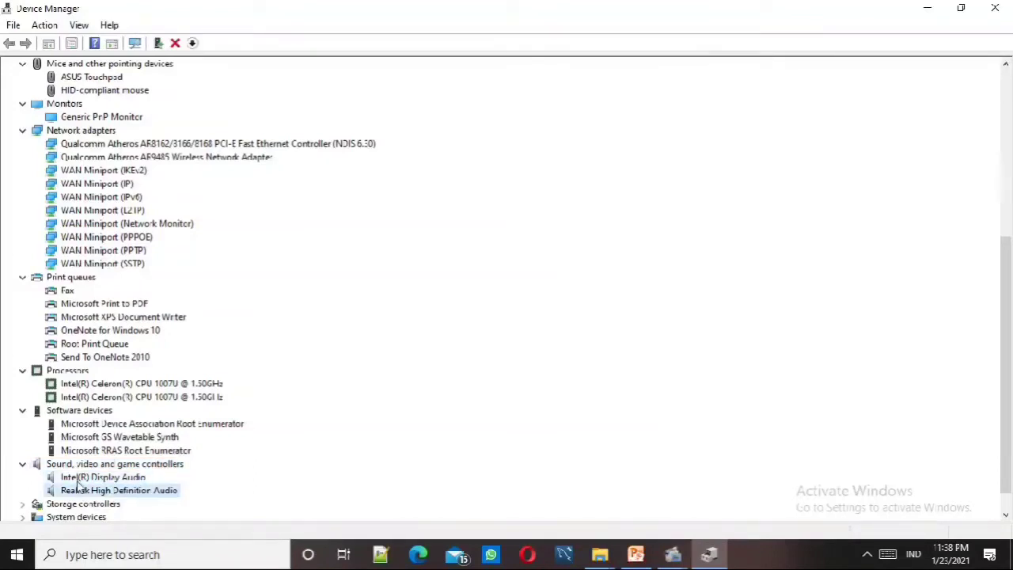
left_click(88, 478)
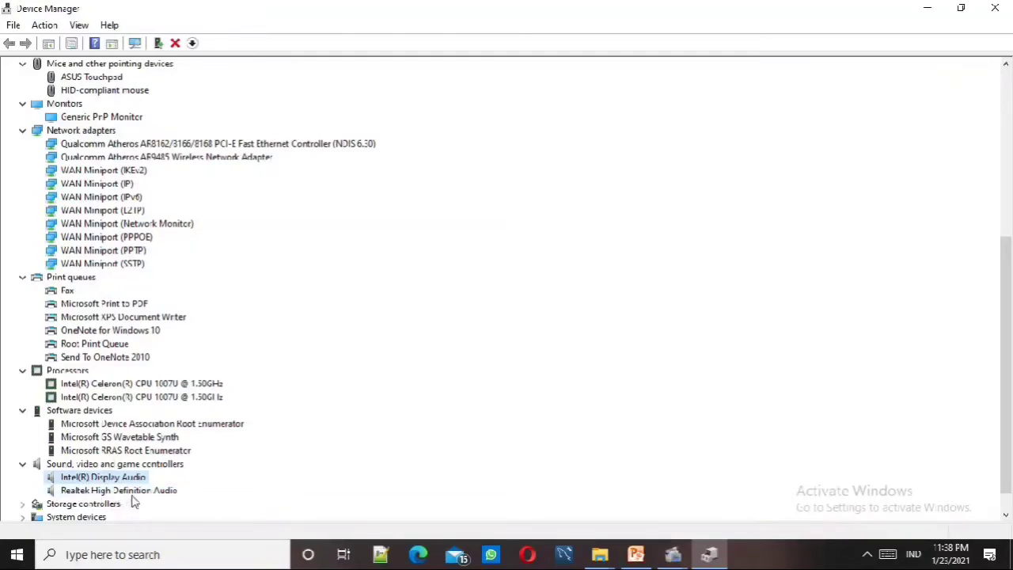
left_click(87, 491)
- Expand Storage controllers and System devices, highlighting the Microsoft Storage Spaces Controller, ACPI Lid and Composite Bus Enumerator
double_click(85, 506)
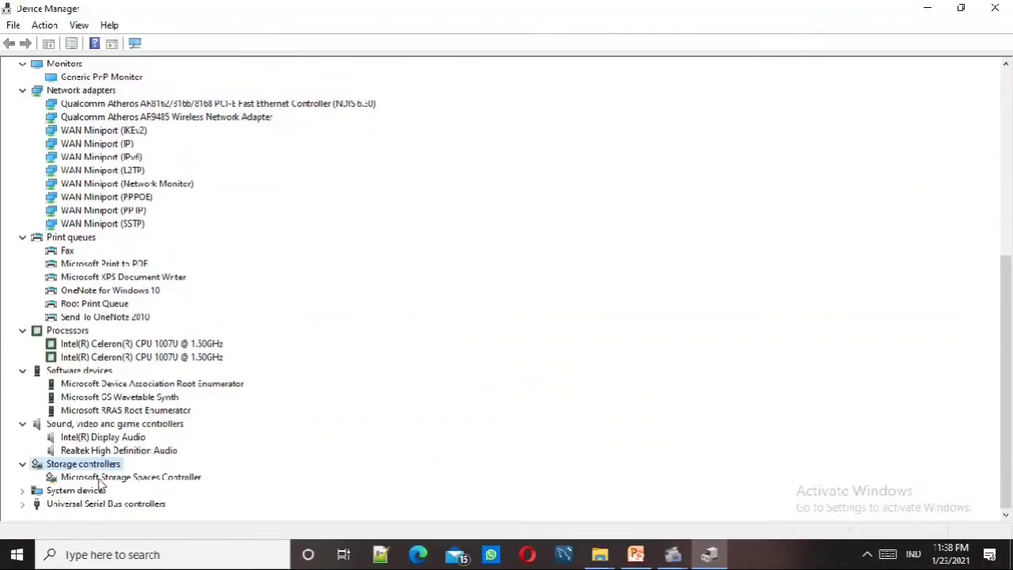
left_click(99, 482)
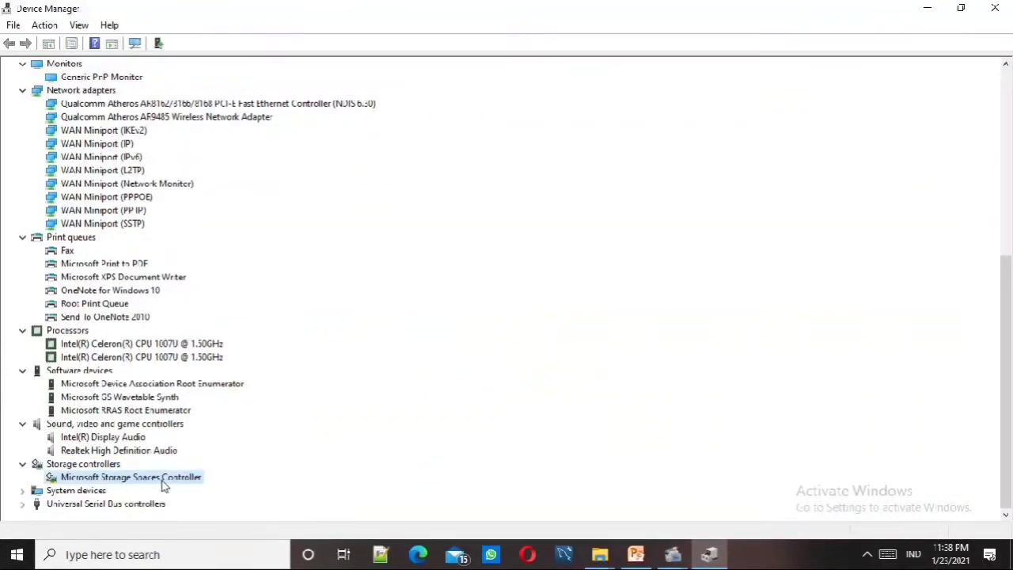
double_click(94, 491)
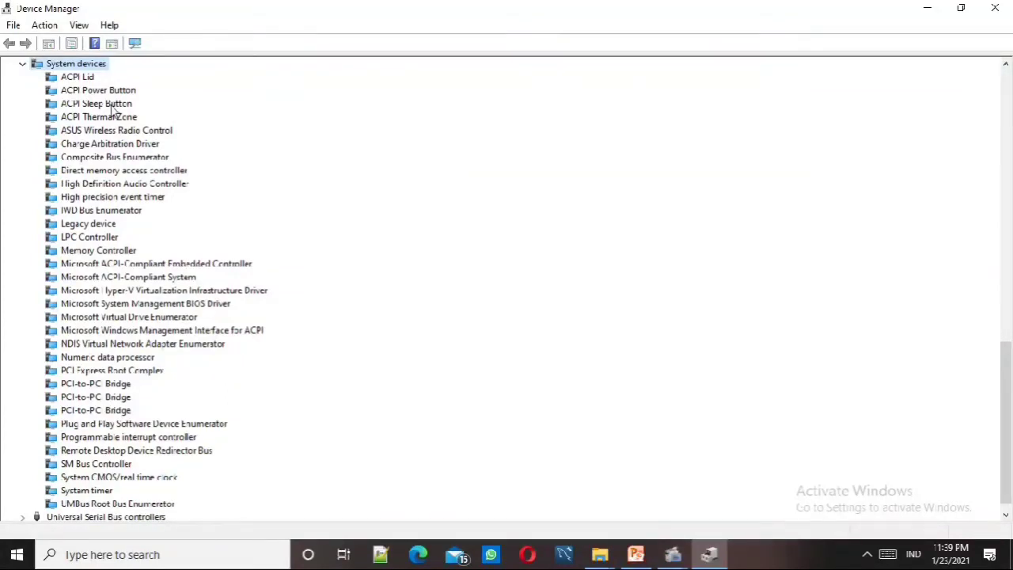
left_click(76, 79)
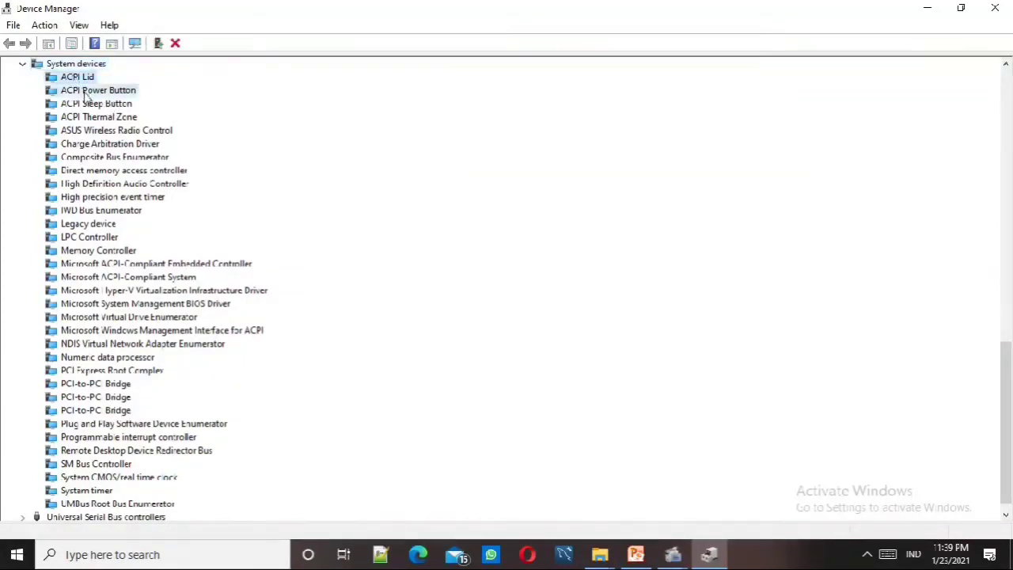
left_click(98, 157)
scroll(96, 380, "down", 1)
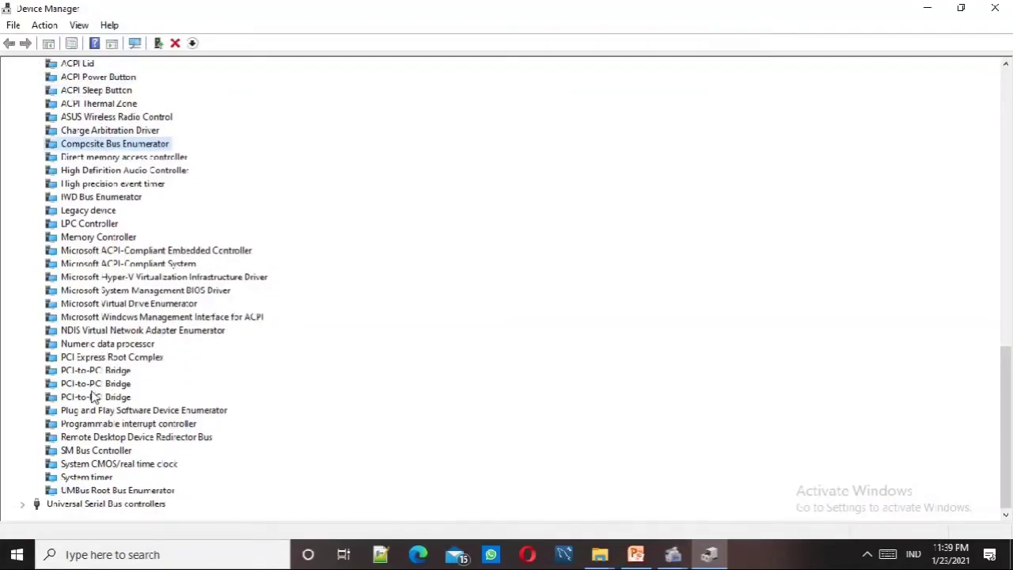
- Expand Universal Serial Bus controllers and highlight the Generic USB Hubs, both Intel(R) 7 Series/C216 host controllers, USB Composite Device and USB Root Hubs
double_click(90, 505)
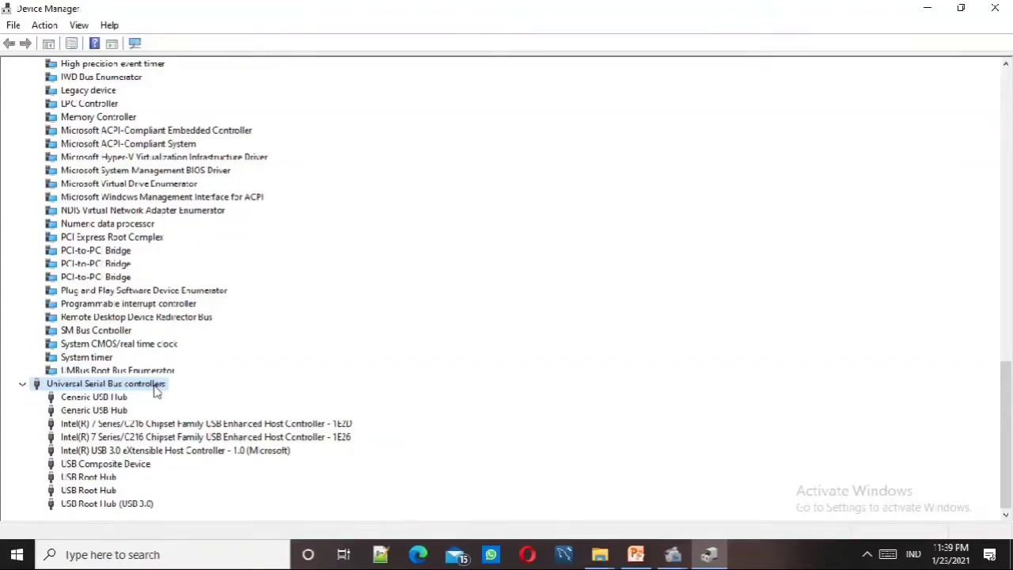
left_click(94, 398)
left_click(95, 410)
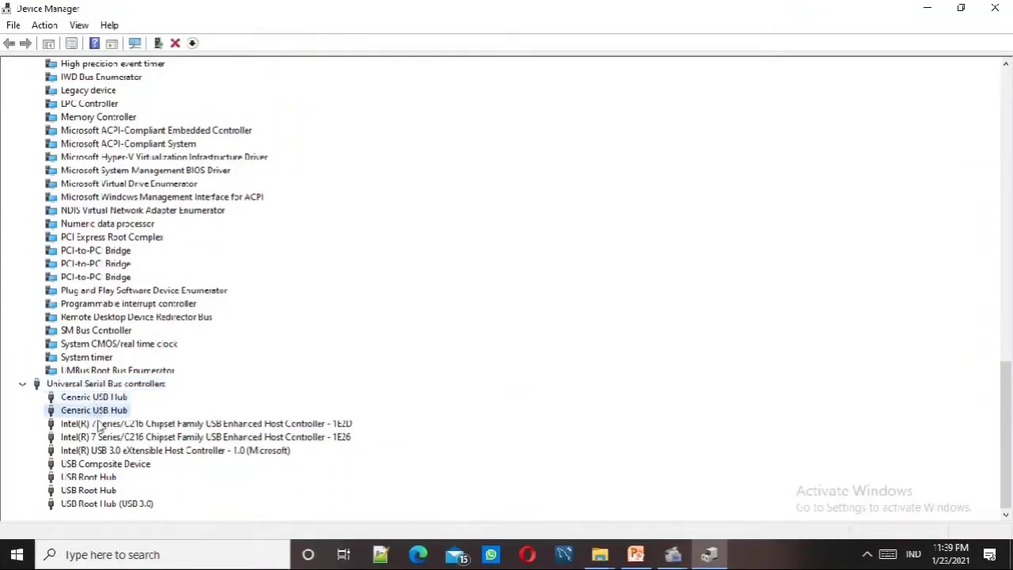
left_click(99, 425)
left_click(100, 438)
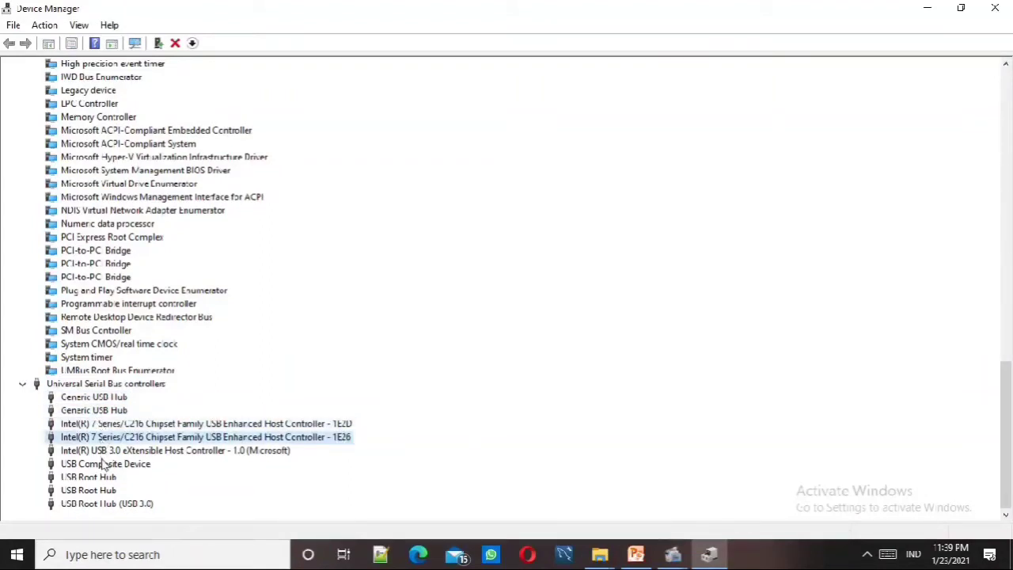
left_click(103, 464)
left_click(106, 477)
left_click(106, 490)
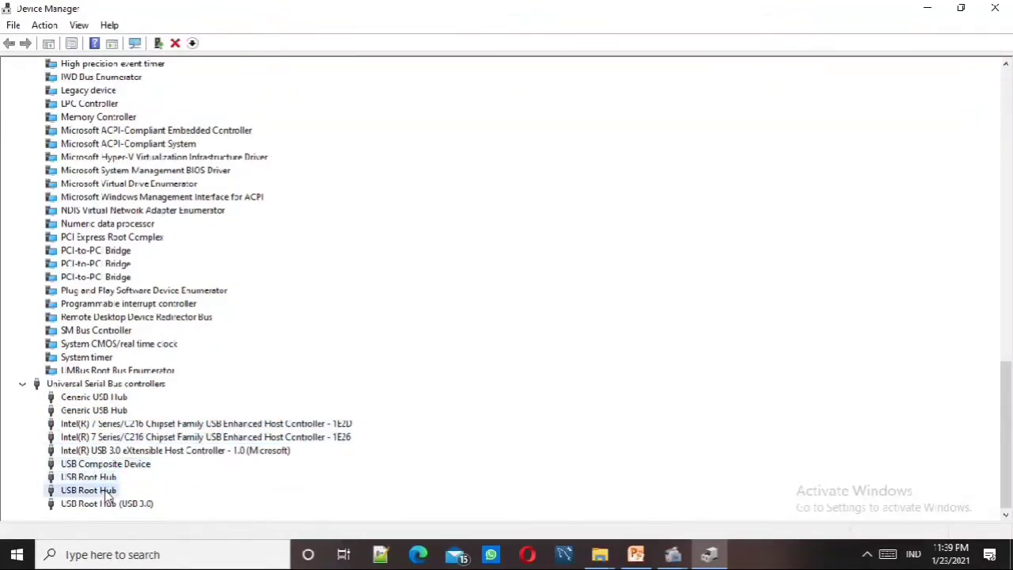
- Highlight USB Root Hub (USB 3.0) among the Universal Serial Bus controllers and review the categories higher up the device list
left_click(113, 504)
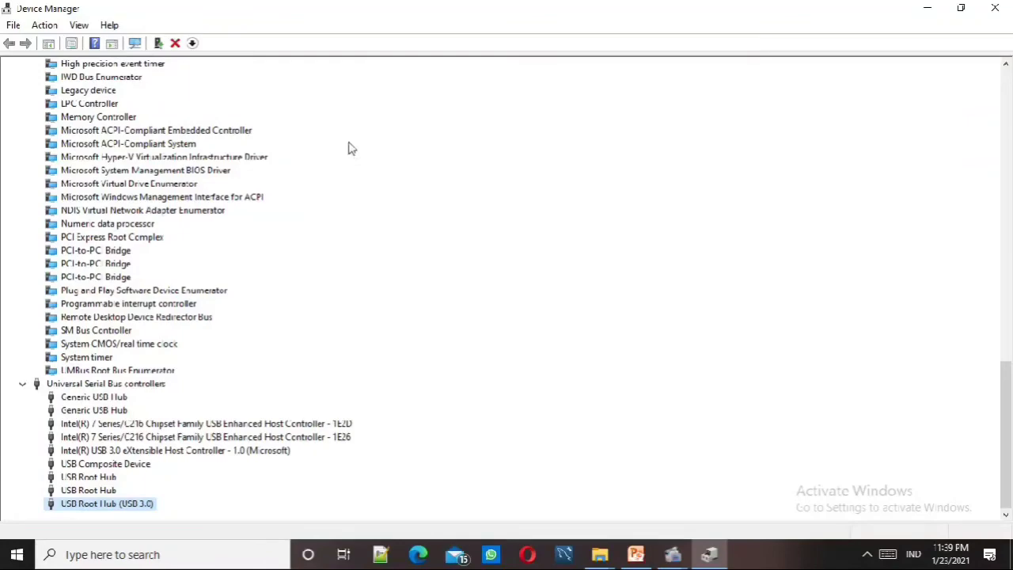
scroll(351, 148, "up", 16)
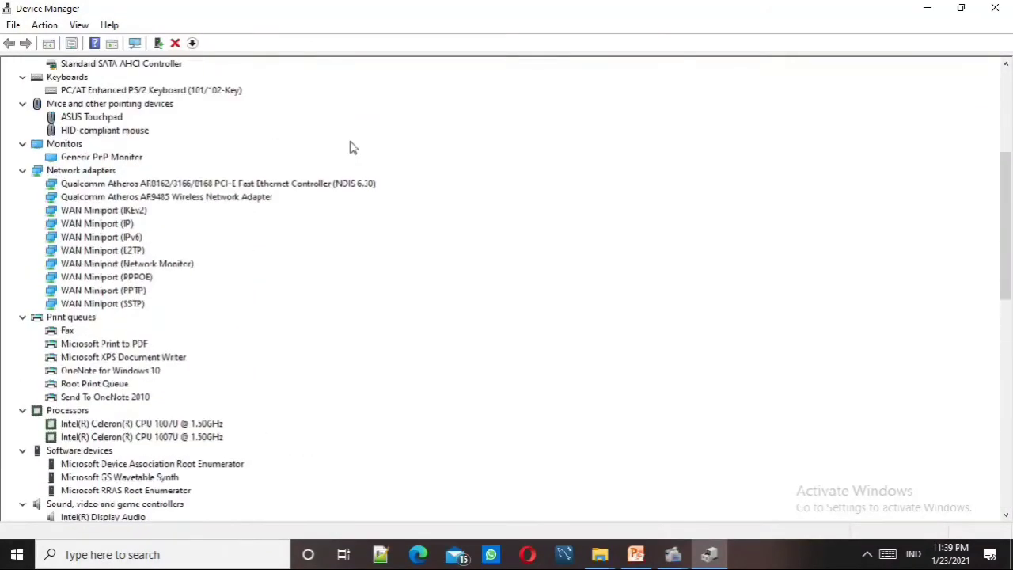
scroll(353, 148, "up", 6)
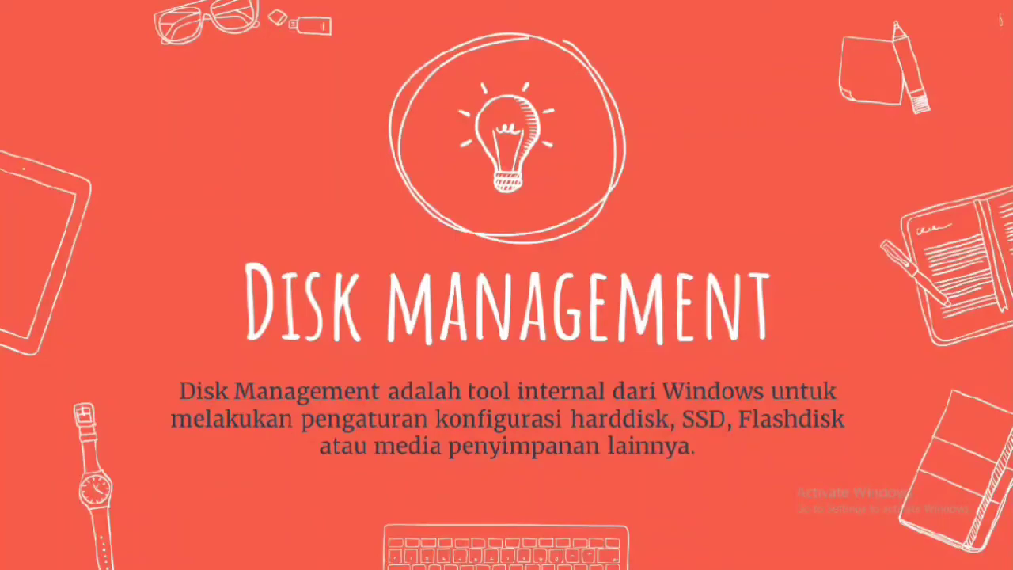
key("Right")
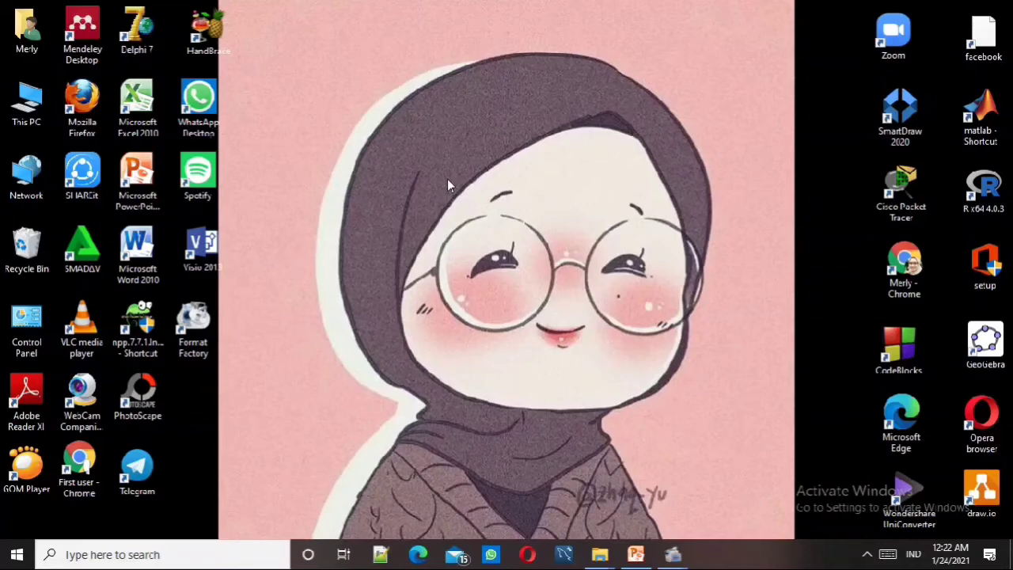
- Open Computer Management from This PC, view Disk Management under Storage, and close the window
right_click(33, 116)
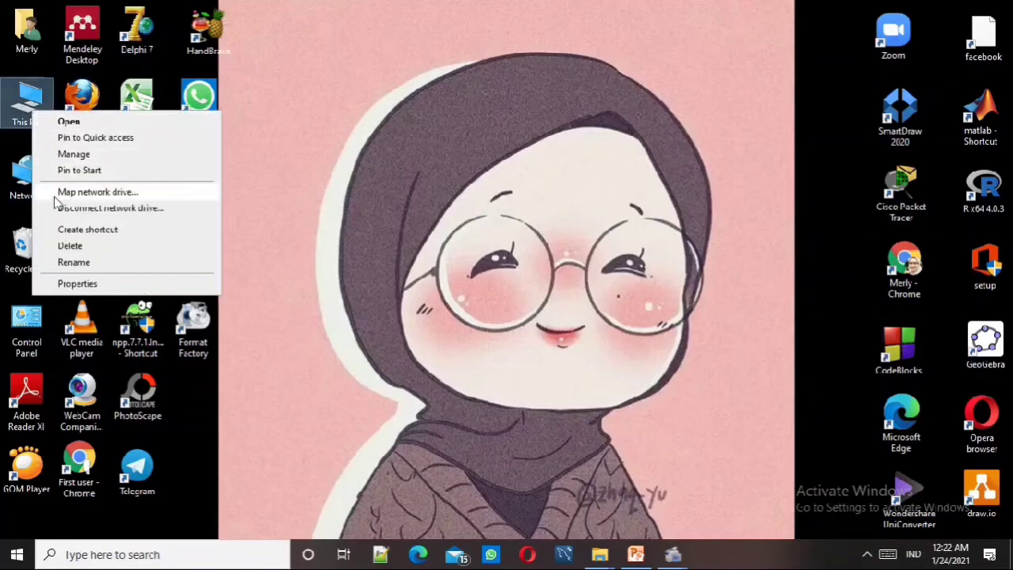
left_click(76, 158)
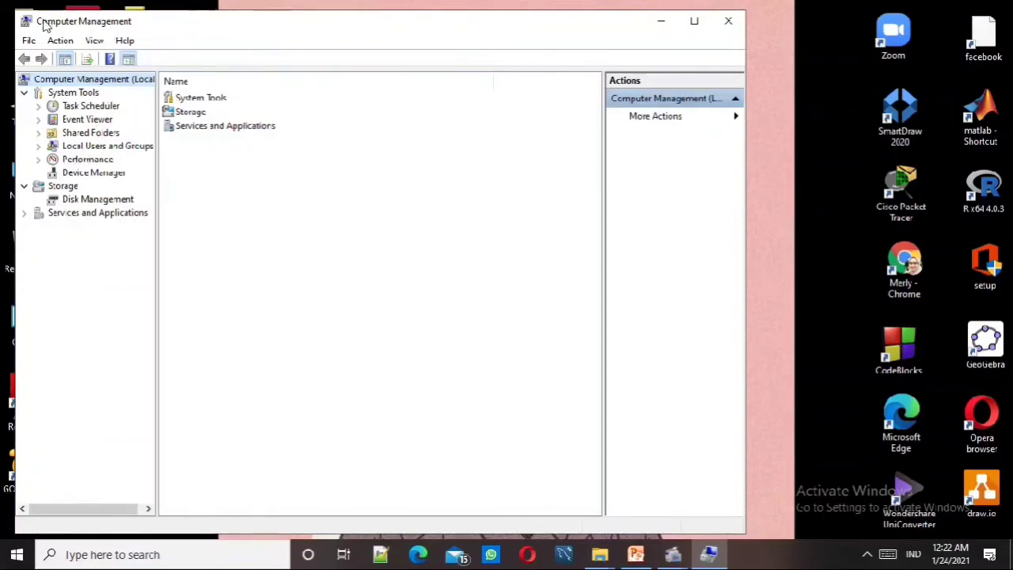
left_click(75, 201)
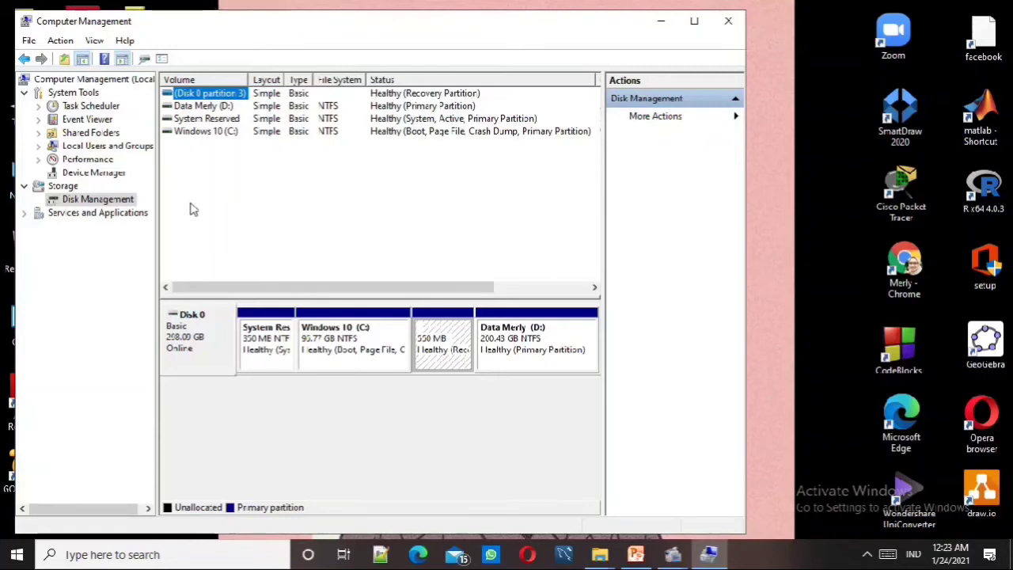
left_click(714, 30)
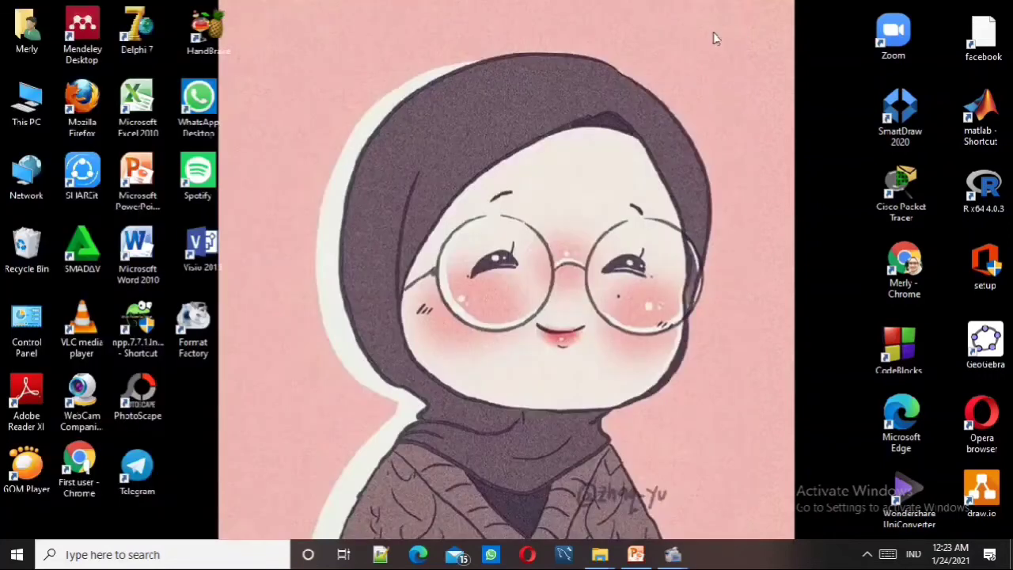
- Search Windows for "crea", open Create and format hard disk partitions, and maximize the Disk Management window
left_click(197, 554)
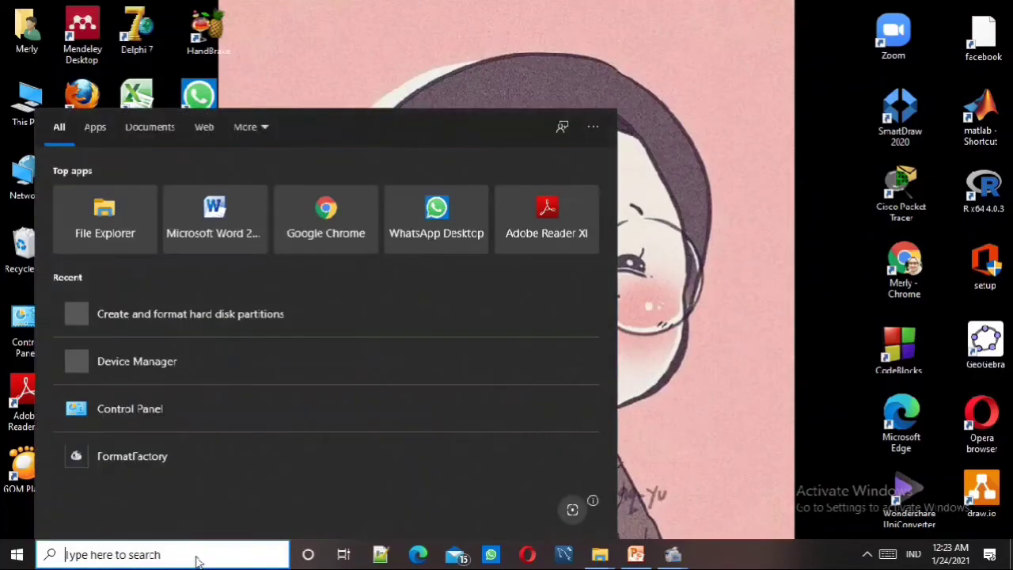
type("crea")
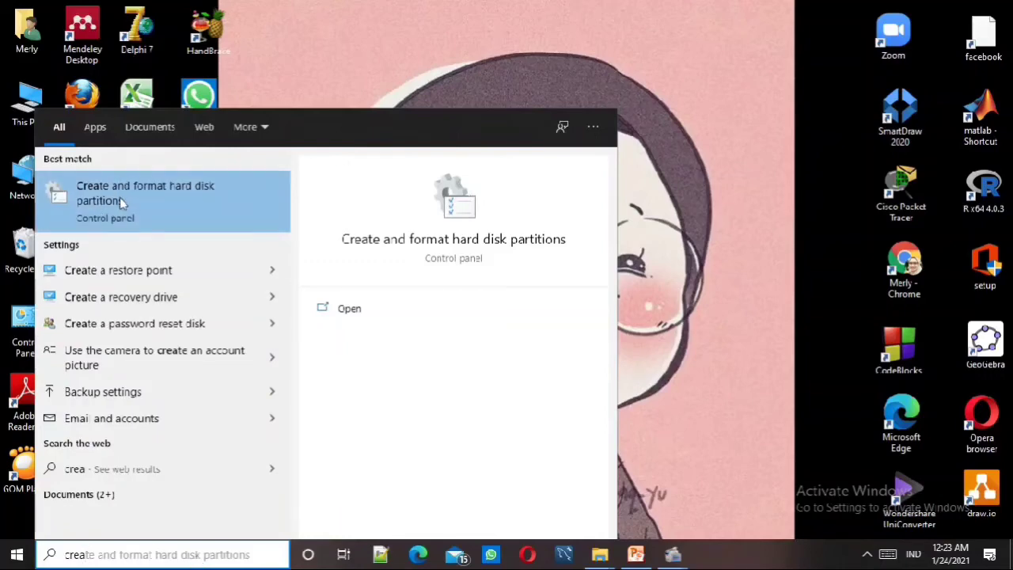
left_click(336, 310)
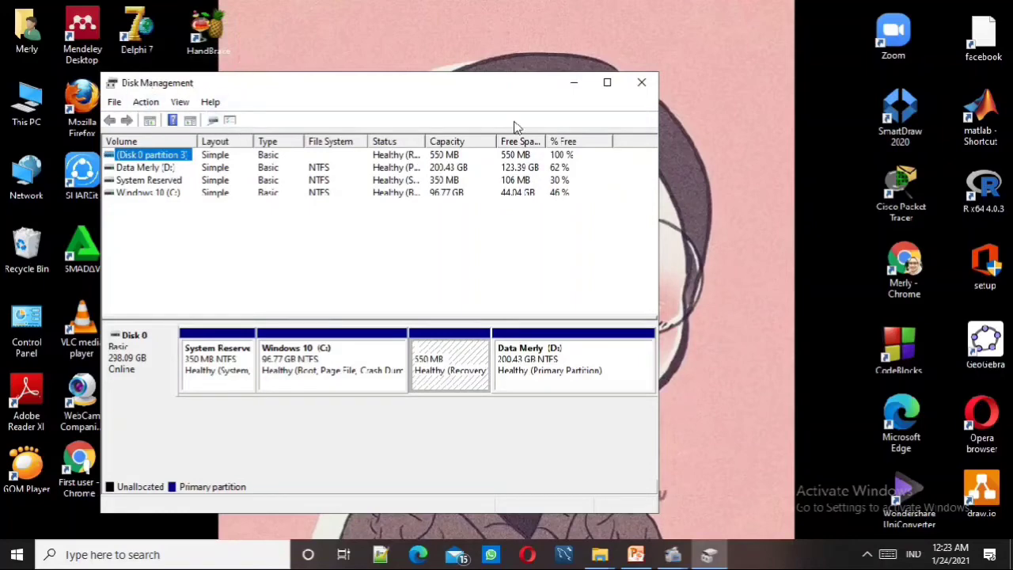
left_click(606, 82)
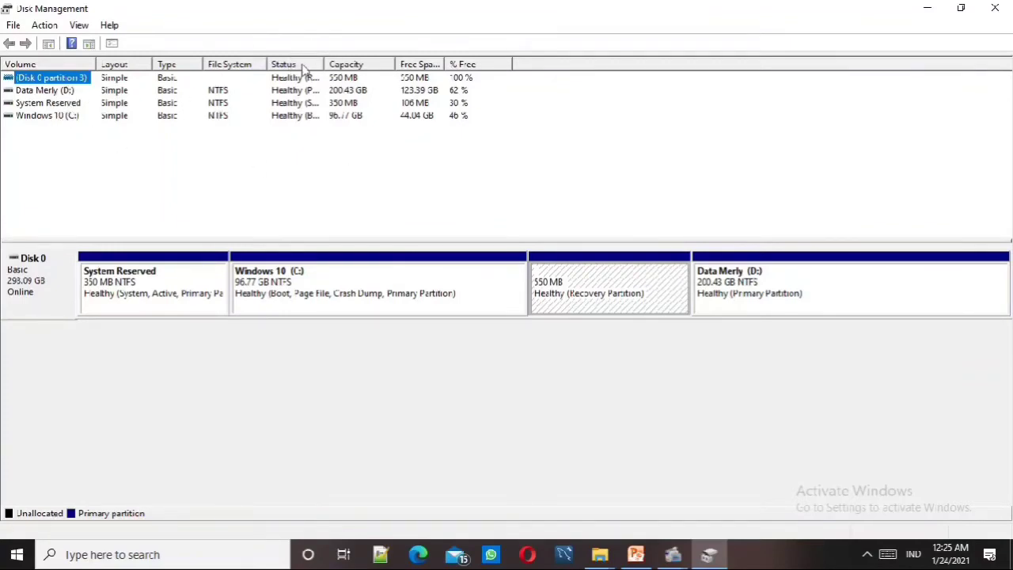
- Widen the Status and Free Space columns and highlight the D:, System Reserved and Windows 10 (C:) volumes to examine their details
left_click_drag(326, 64, 524, 68)
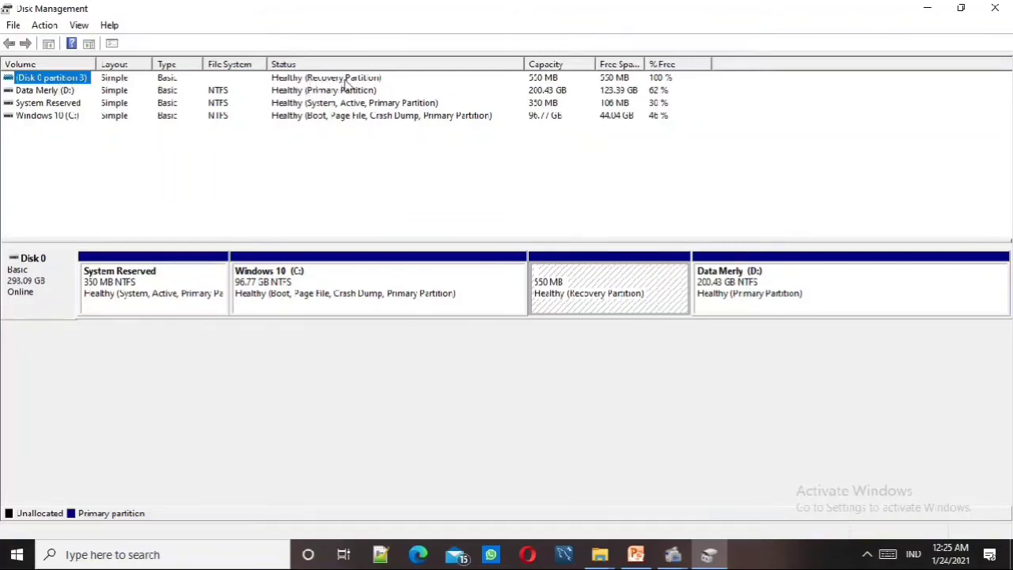
left_click(53, 92)
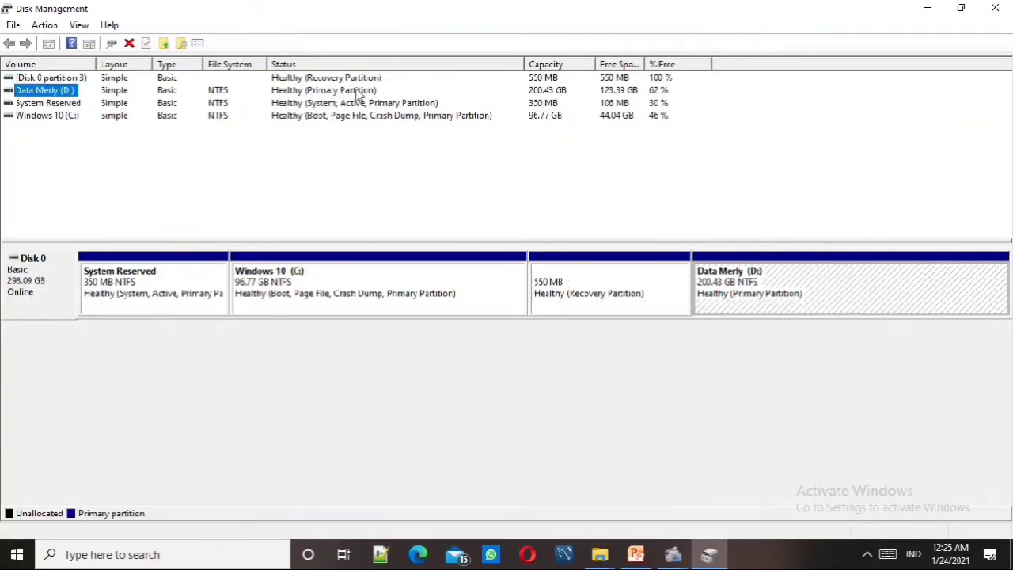
left_click(61, 105)
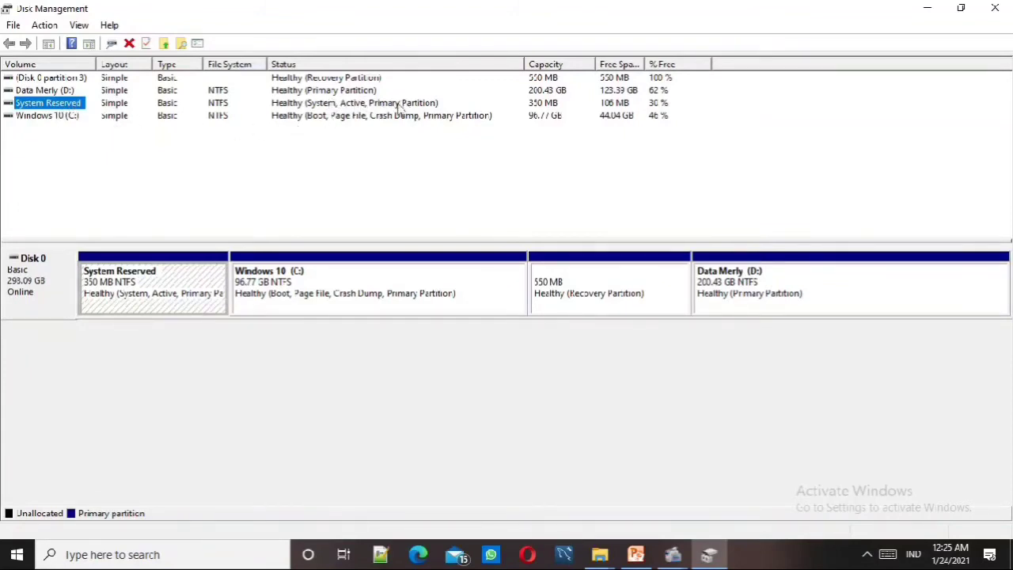
left_click(45, 117)
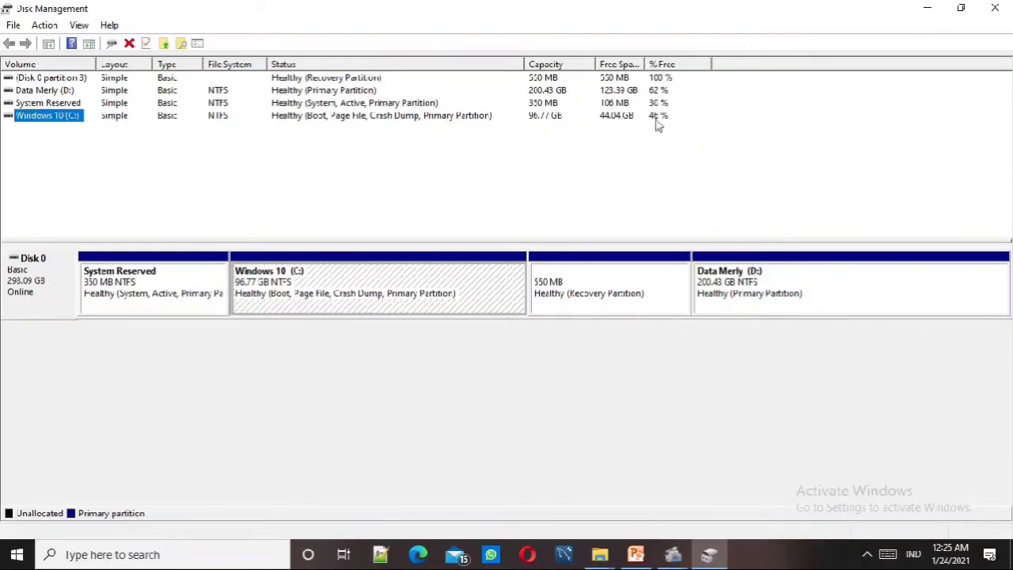
left_click_drag(644, 65, 713, 66)
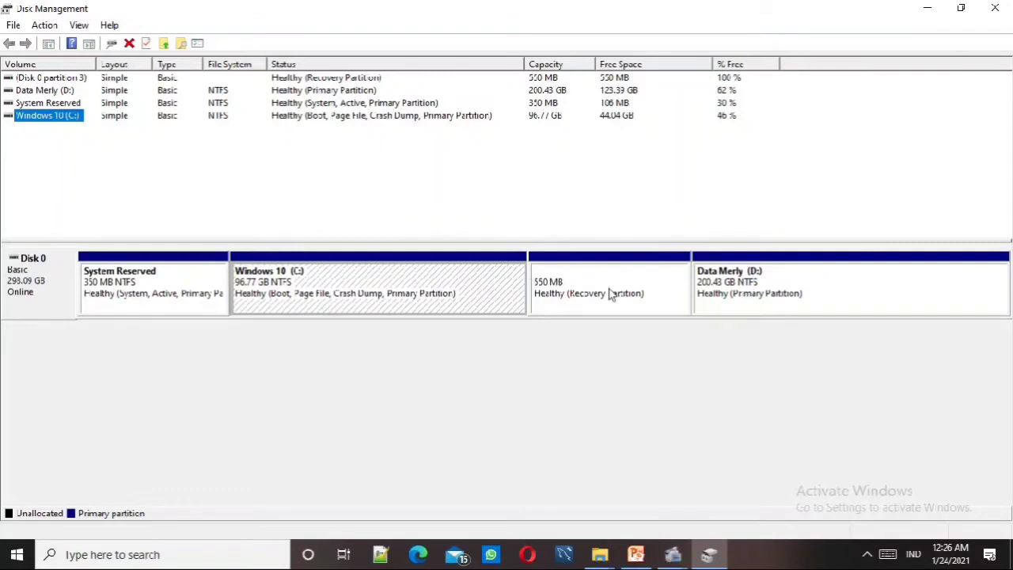
- Shrink the Windows 10 (C:) volume by 1024 MB
right_click(295, 295)
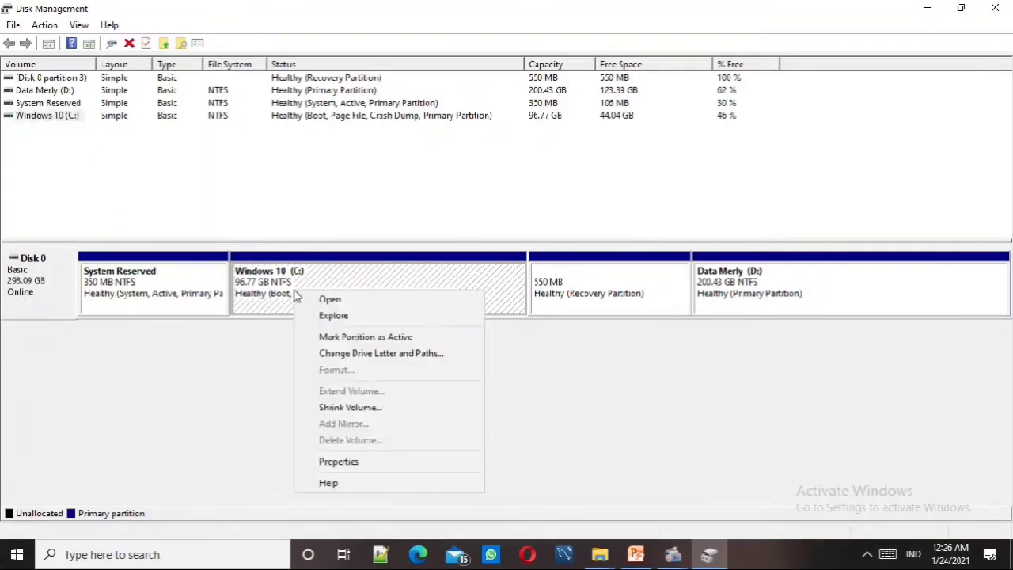
left_click(257, 365)
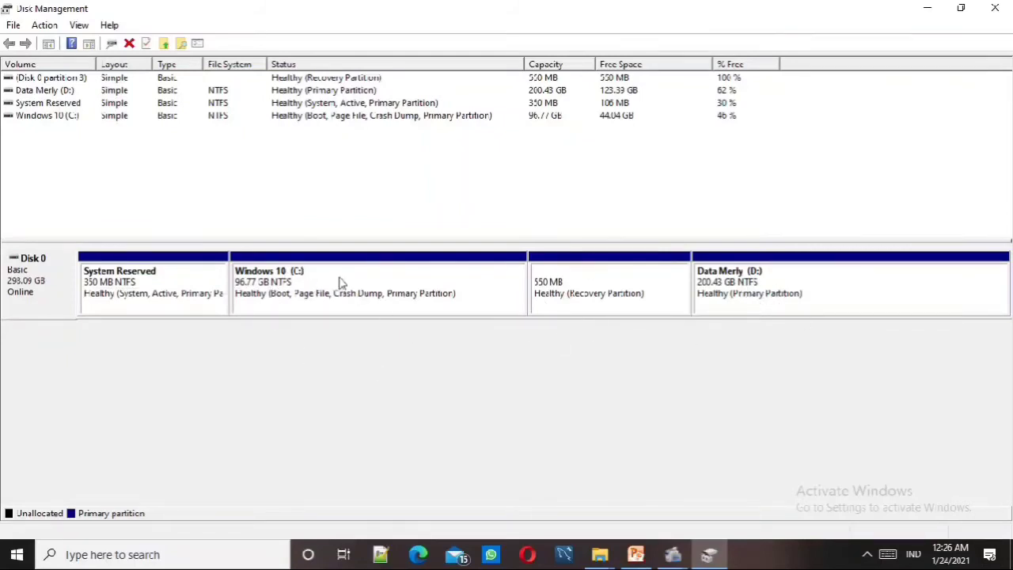
right_click(301, 294)
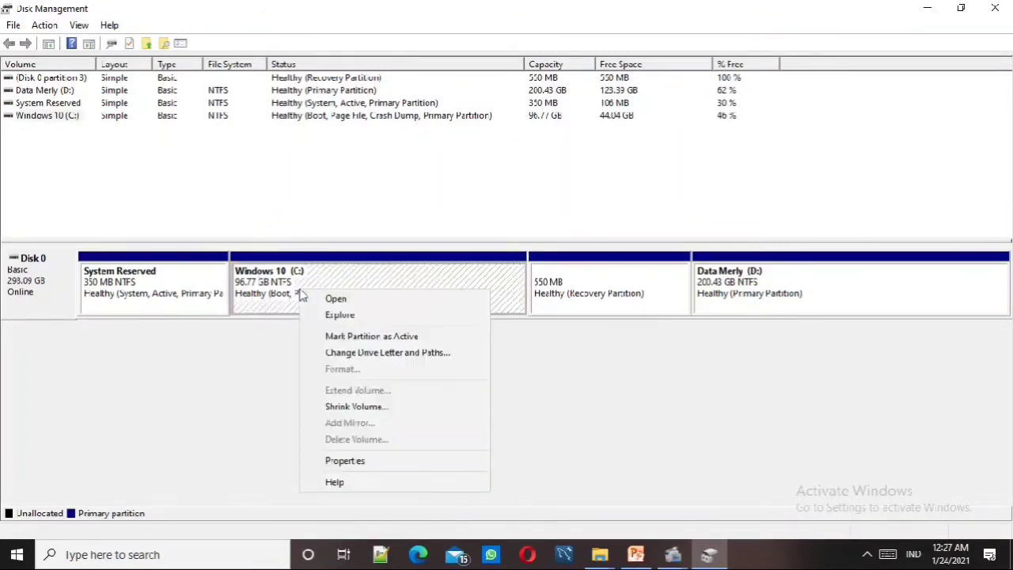
left_click(340, 408)
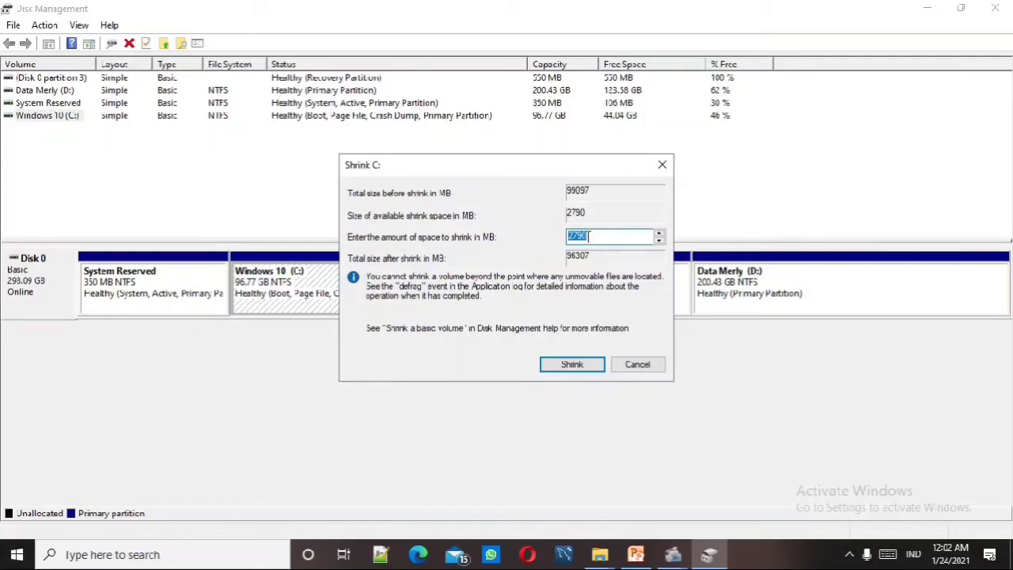
type("1024")
left_click(573, 366)
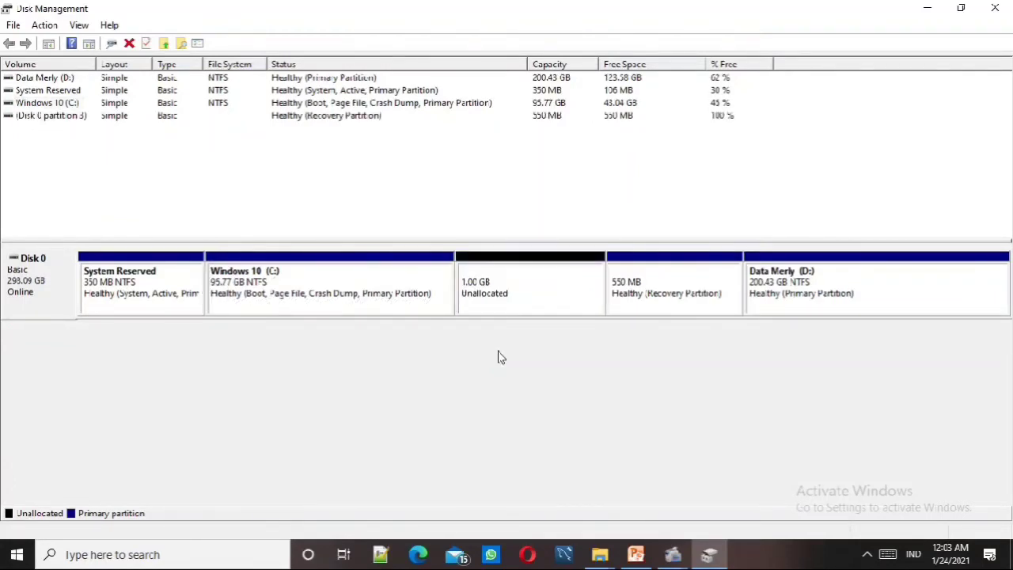
- Set up a new simple volume of 1024 MB on the unallocated space and assign it drive letter M
left_click(501, 294)
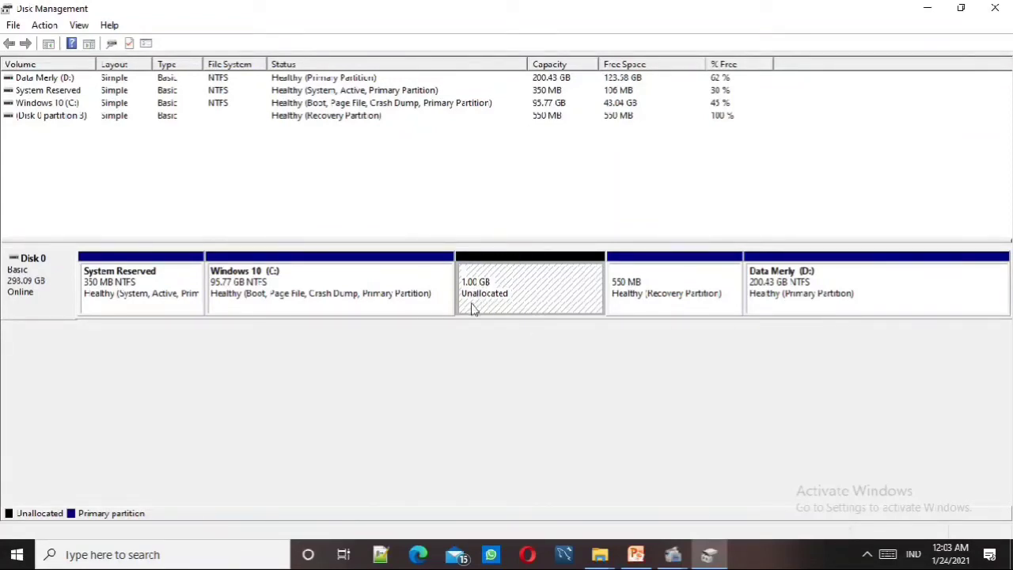
right_click(521, 285)
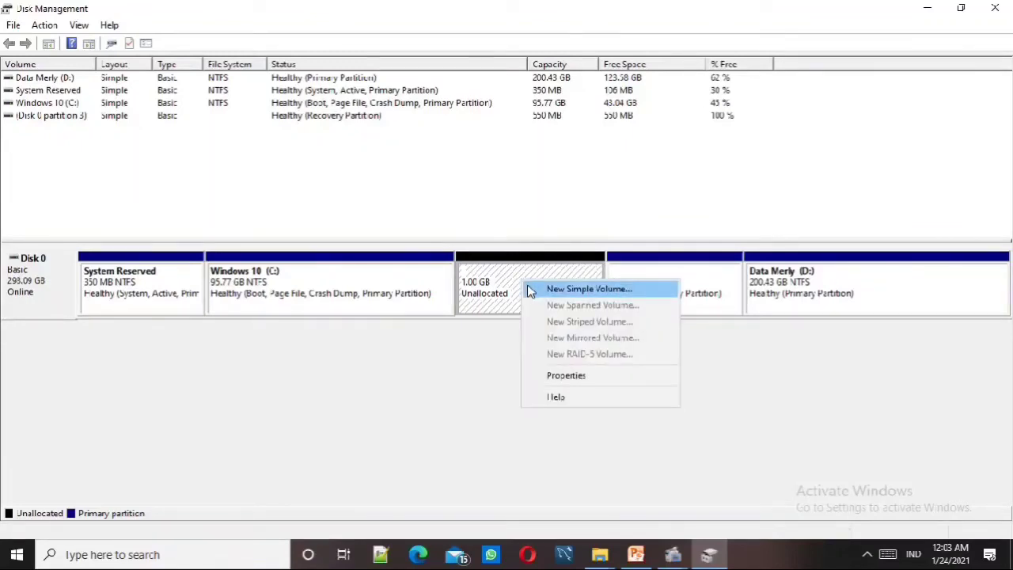
left_click(529, 290)
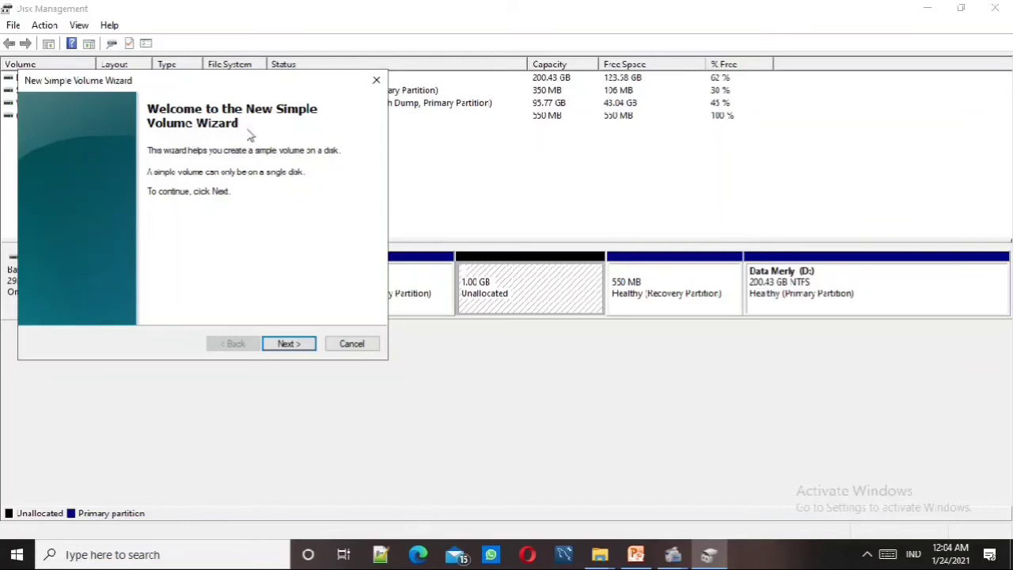
left_click(289, 343)
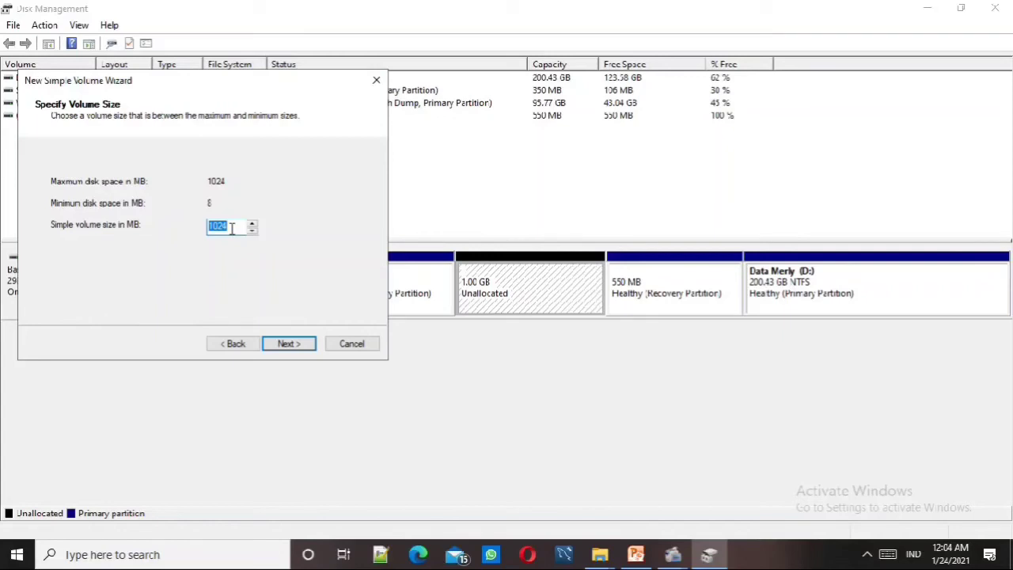
left_click(286, 345)
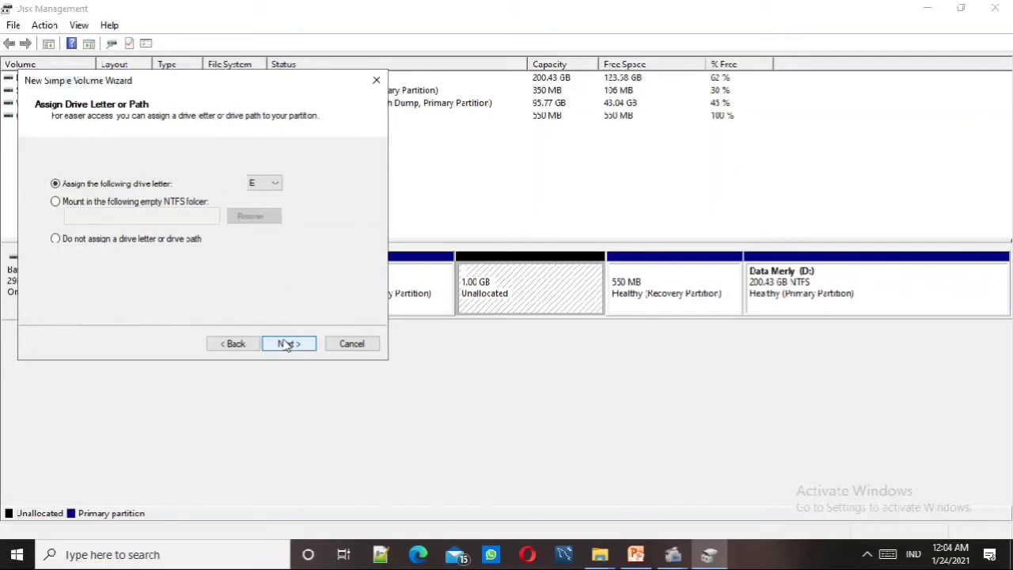
left_click(273, 184)
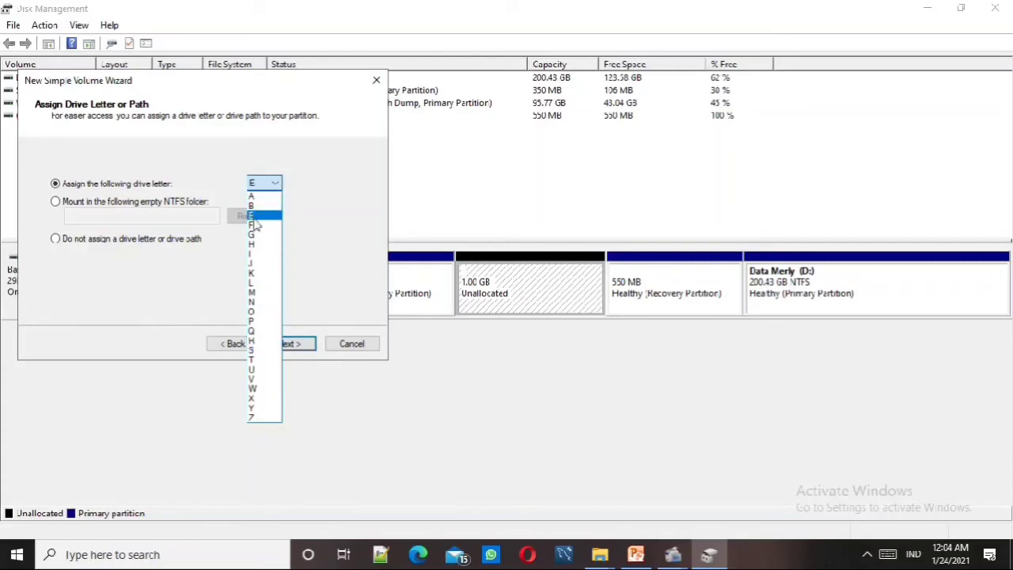
left_click(254, 294)
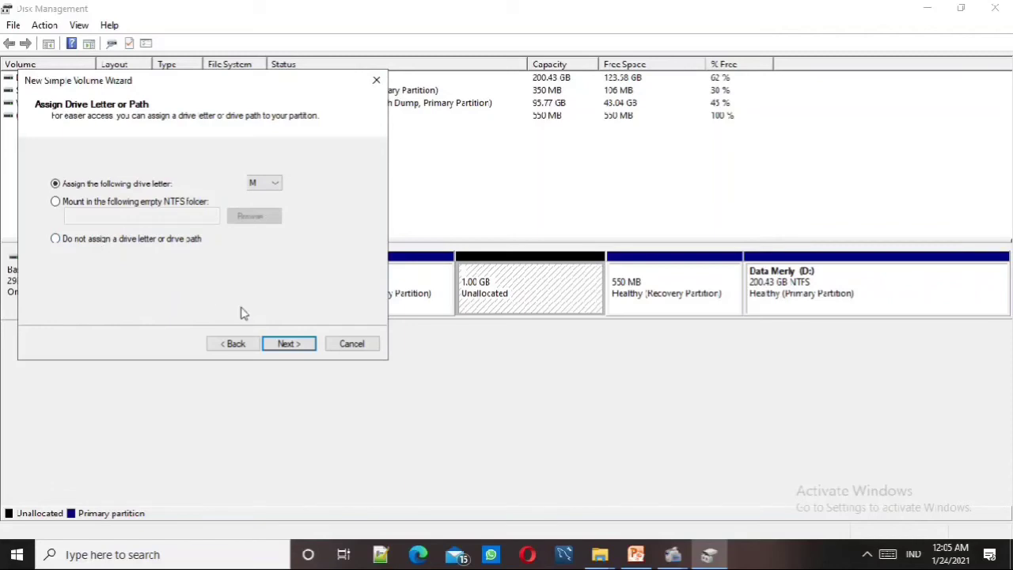
left_click(287, 345)
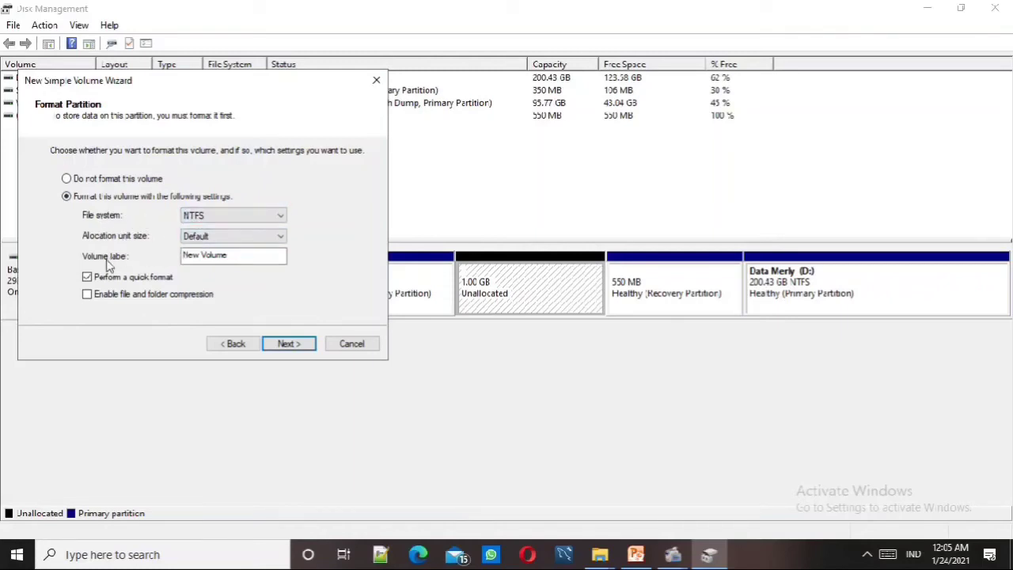
- Replace the volume label with "deta" in the format settings, and cancel the New Simple Volume Wizard
left_click(223, 255)
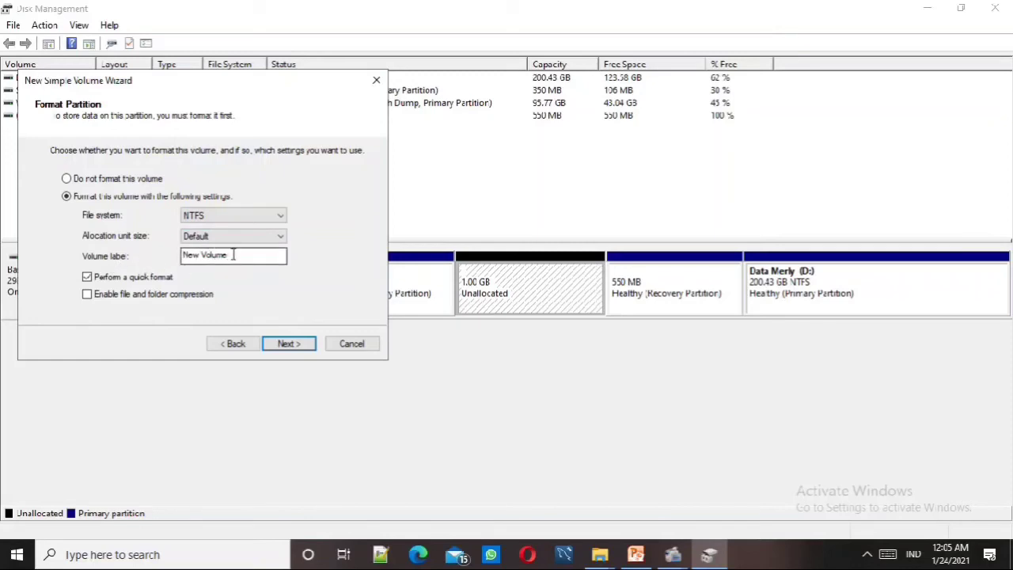
left_click_drag(209, 258, 174, 260)
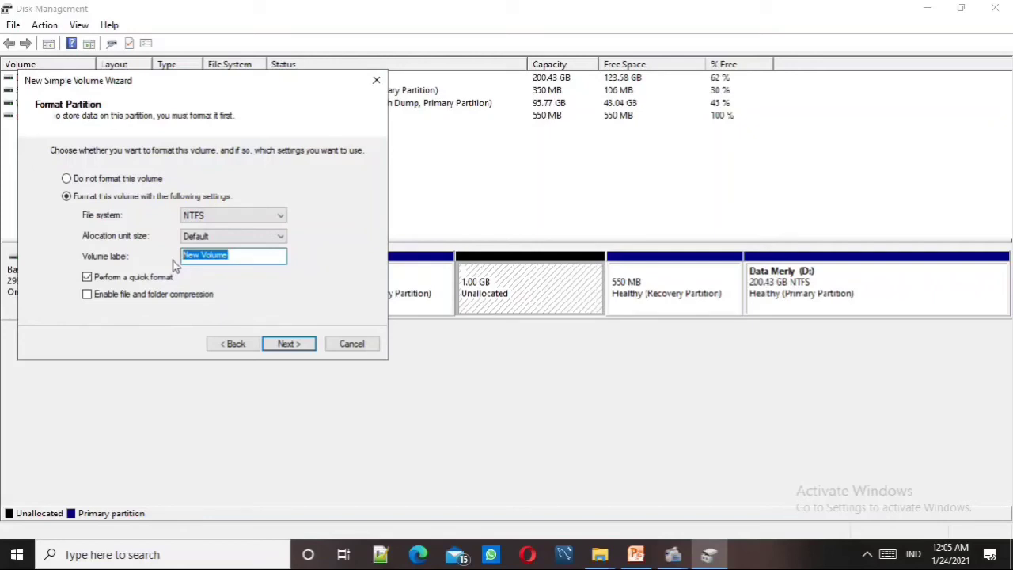
key("BackSpace")
type("deta")
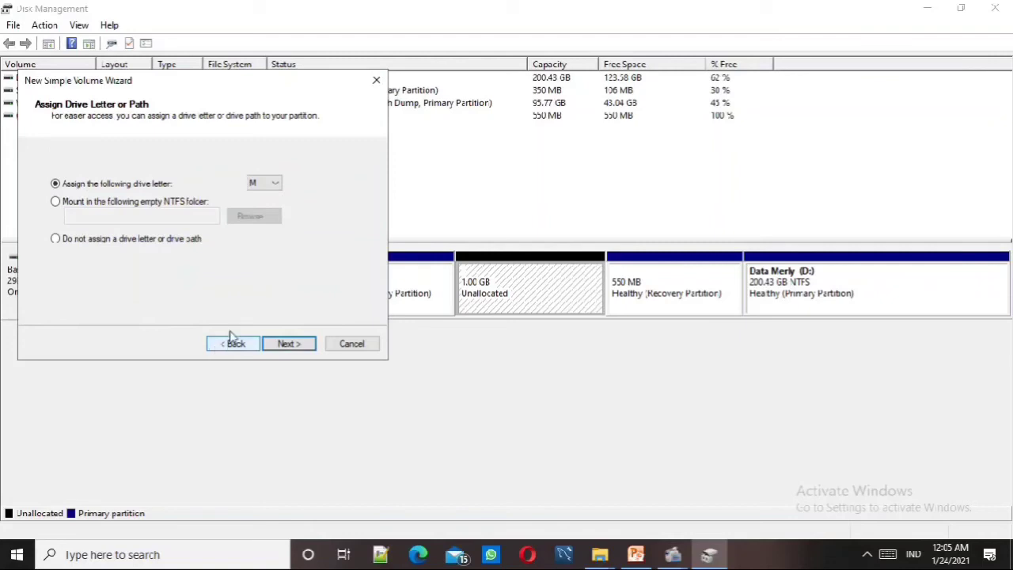
left_click(352, 343)
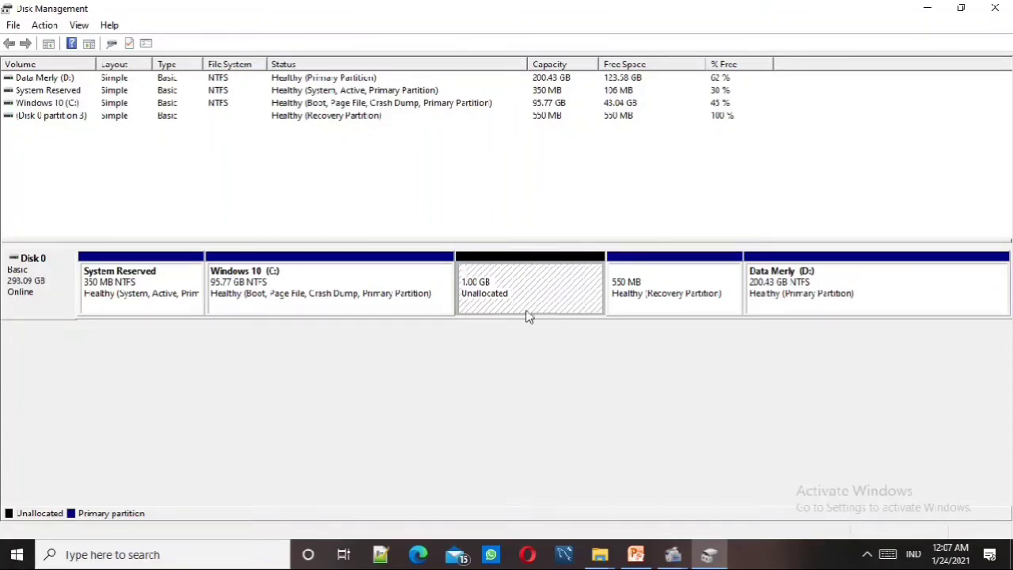
right_click(501, 292)
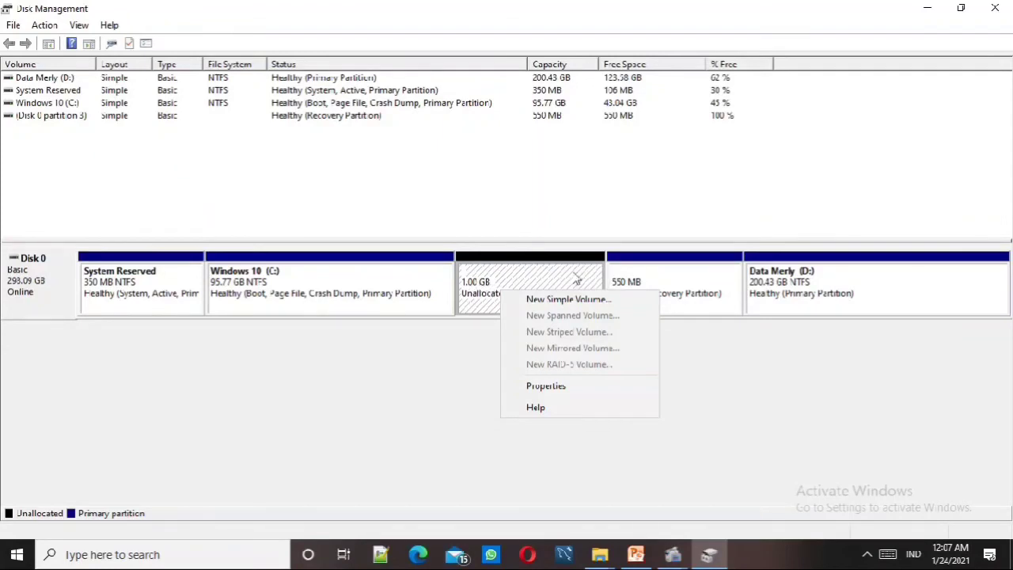
left_click(433, 375)
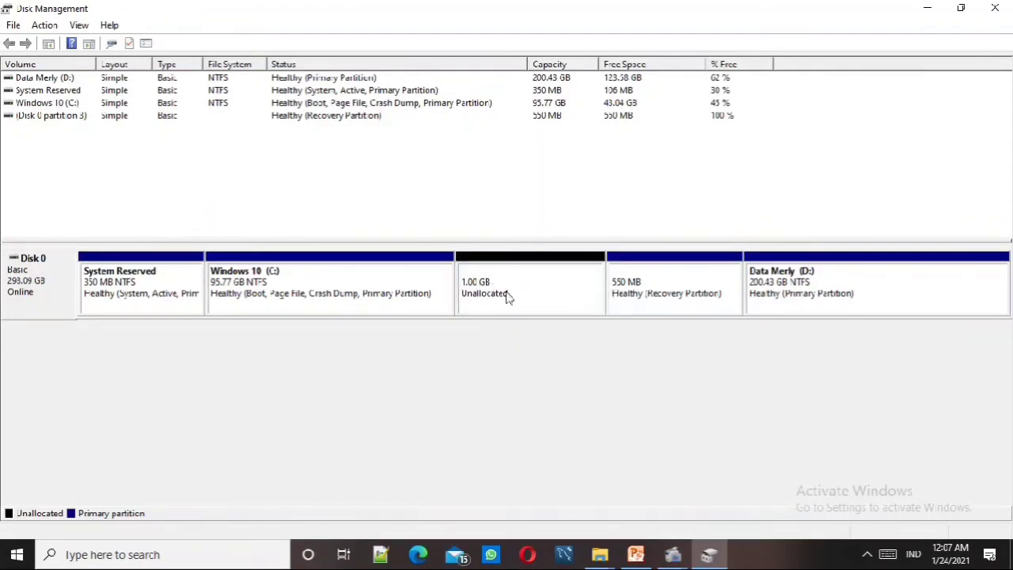
left_click(505, 291)
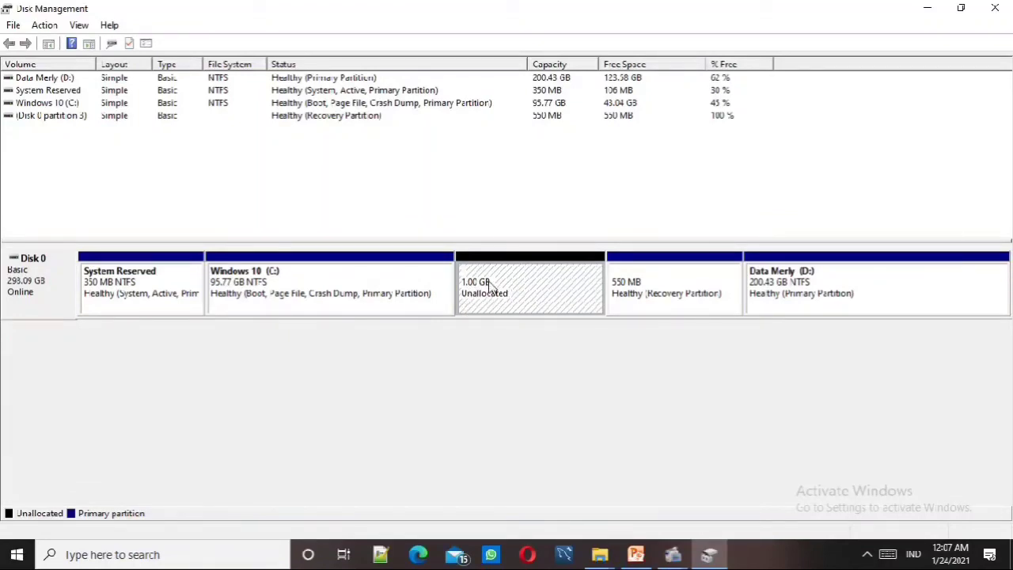
- Extend the Windows 10 (C:) volume with 1024 MB of the adjacent unallocated space on Disk 0
right_click(412, 289)
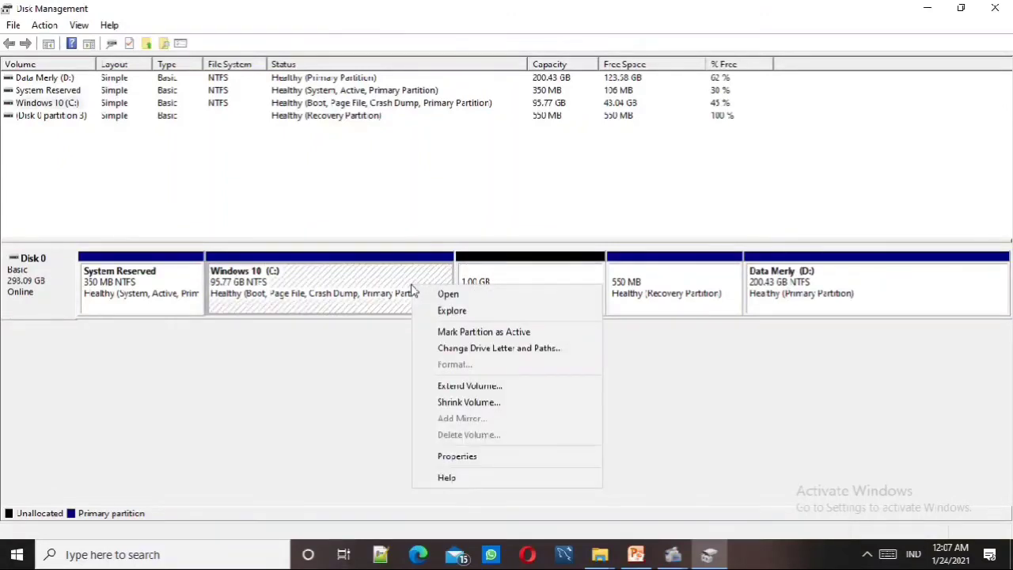
left_click(444, 387)
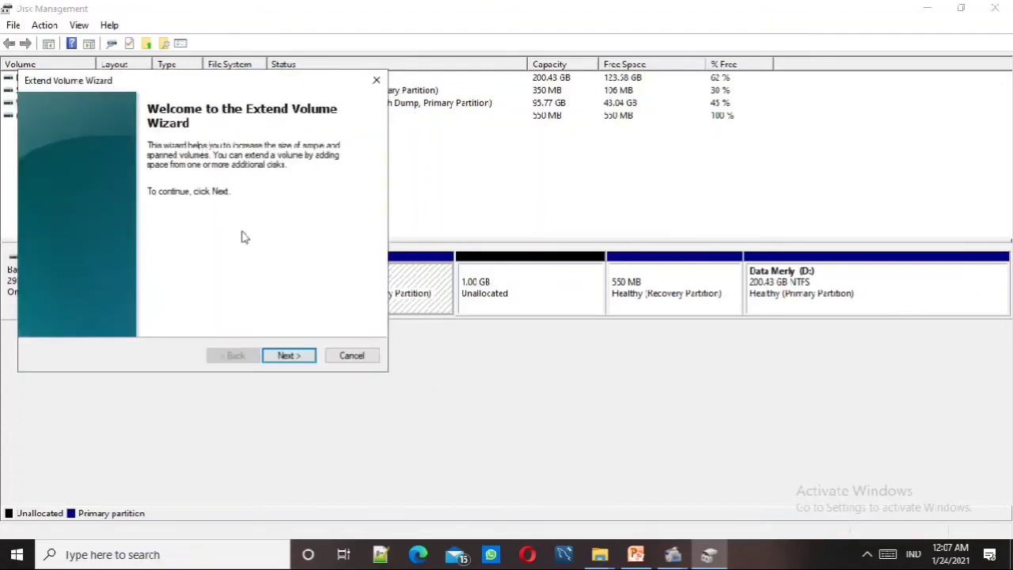
left_click(288, 355)
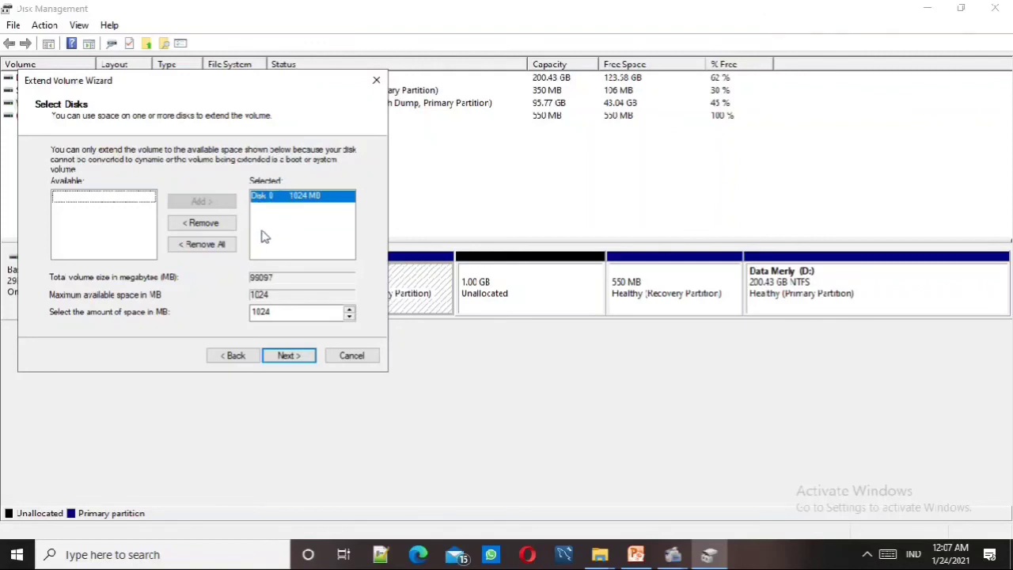
left_click(303, 359)
left_click(300, 358)
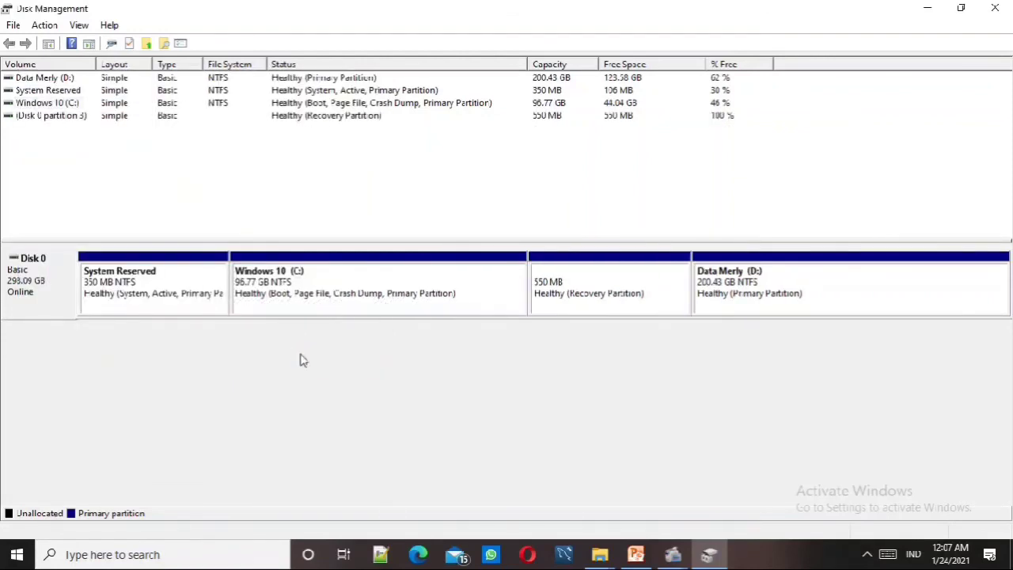